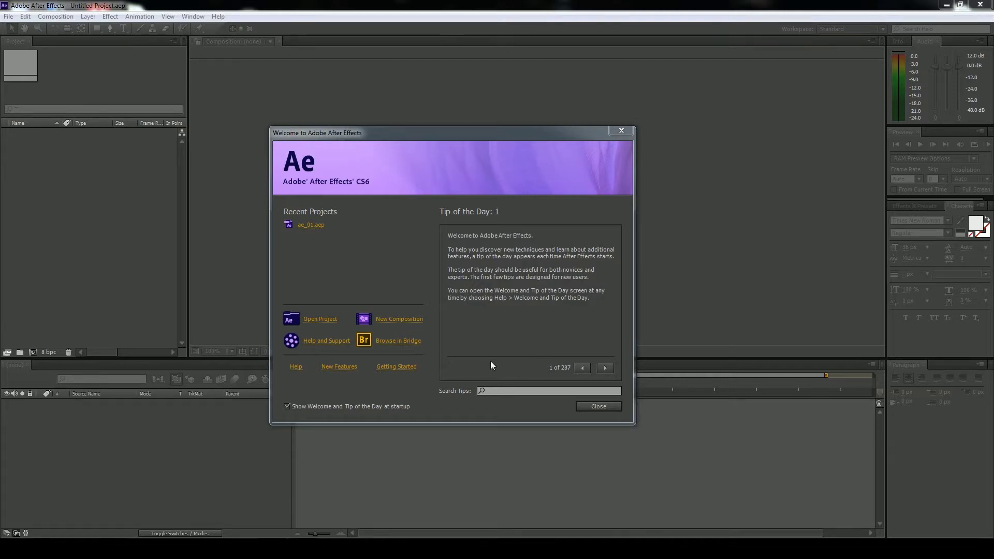
- Page forward through the tips of the day and close the welcome screen
left_click(606, 371)
left_click(606, 371)
left_click(606, 371)
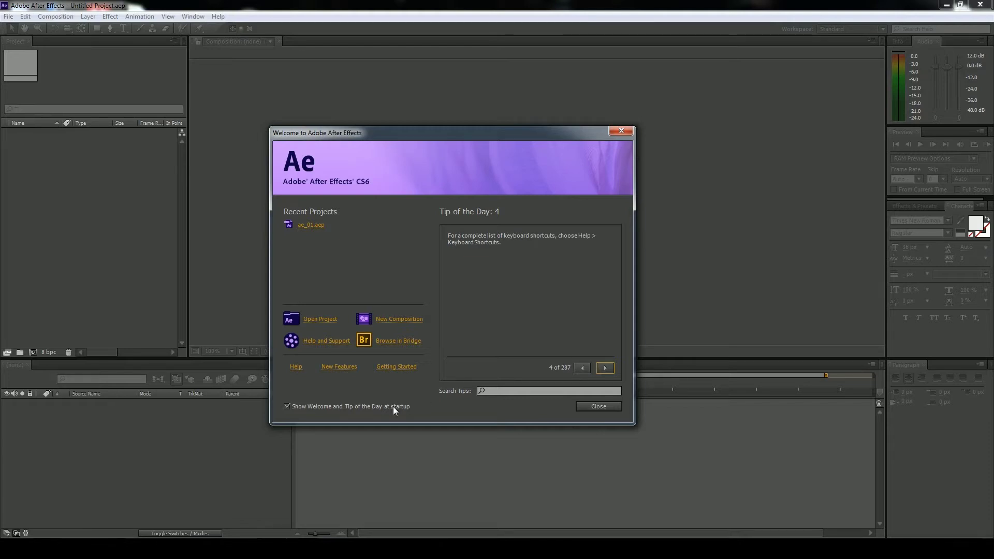
left_click(302, 408)
left_click(586, 407)
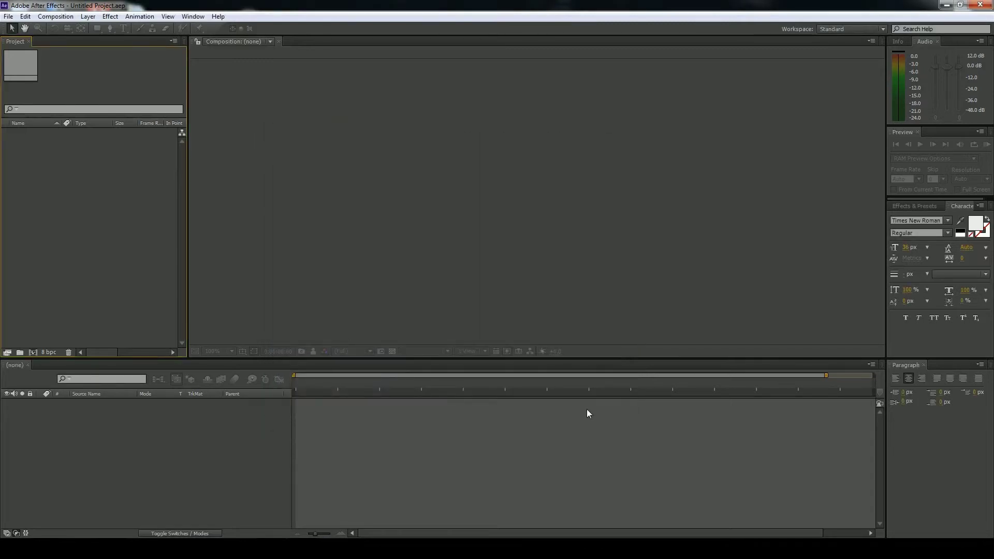
left_click(218, 17)
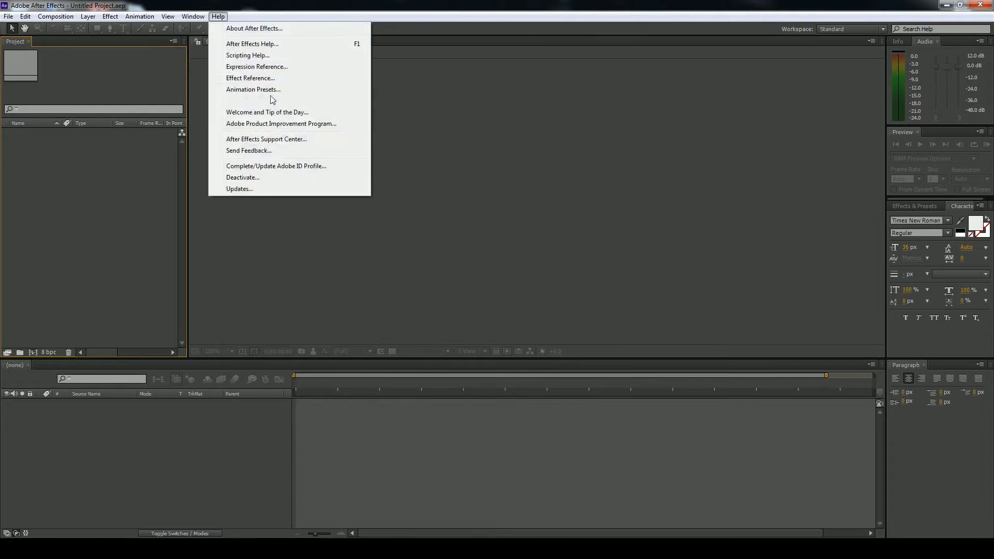
left_click(443, 110)
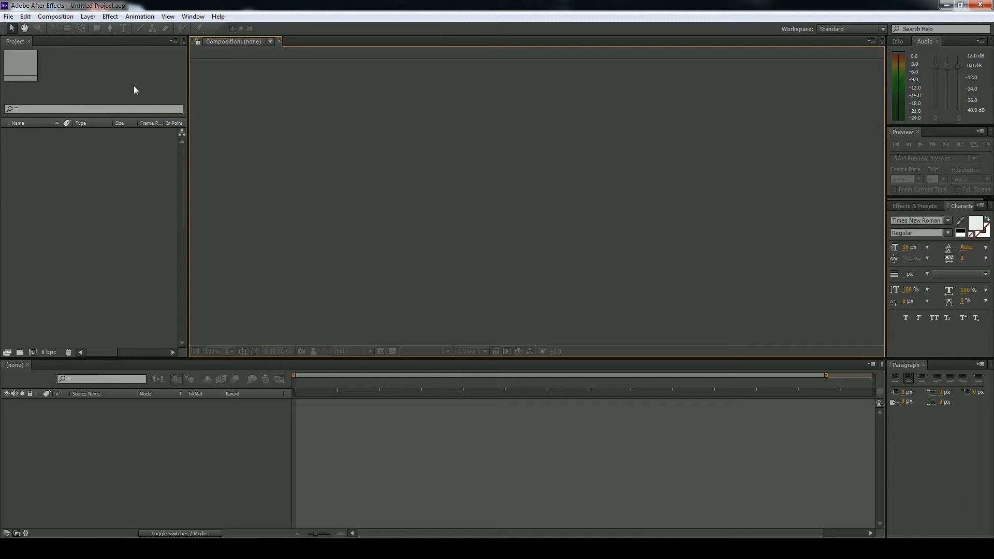
left_click(87, 175)
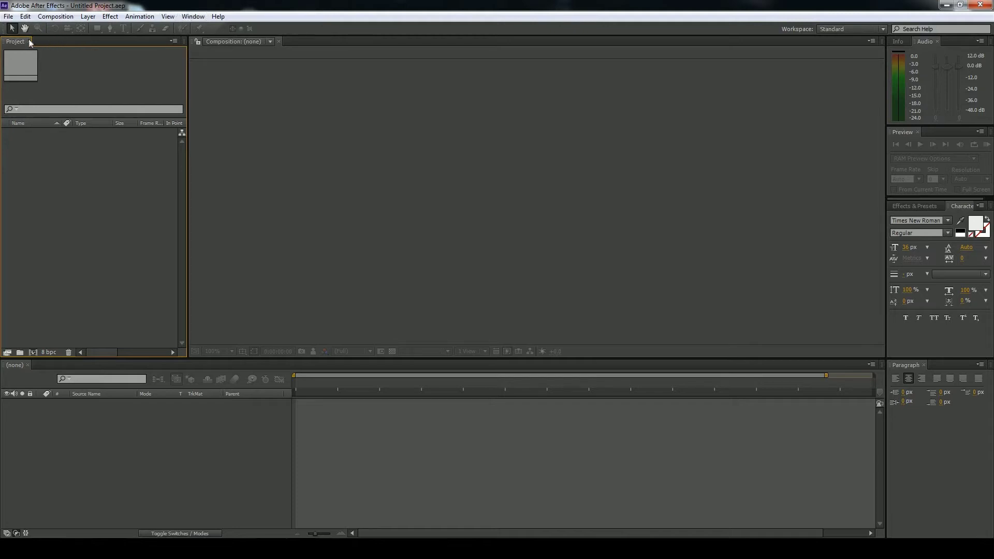
- Show the Effect Controls panel alongside the Project panel and return to the Project panel
left_click(193, 17)
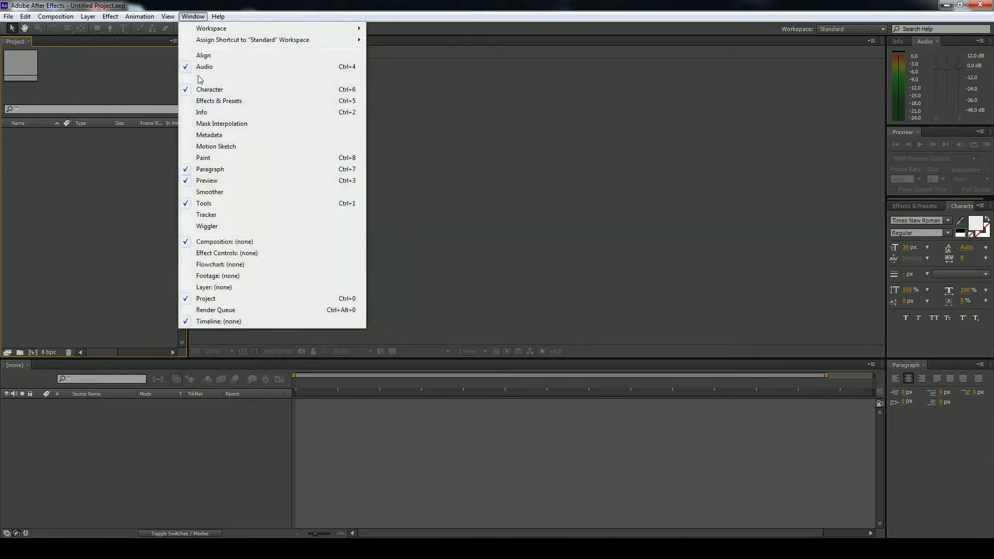
left_click(267, 255)
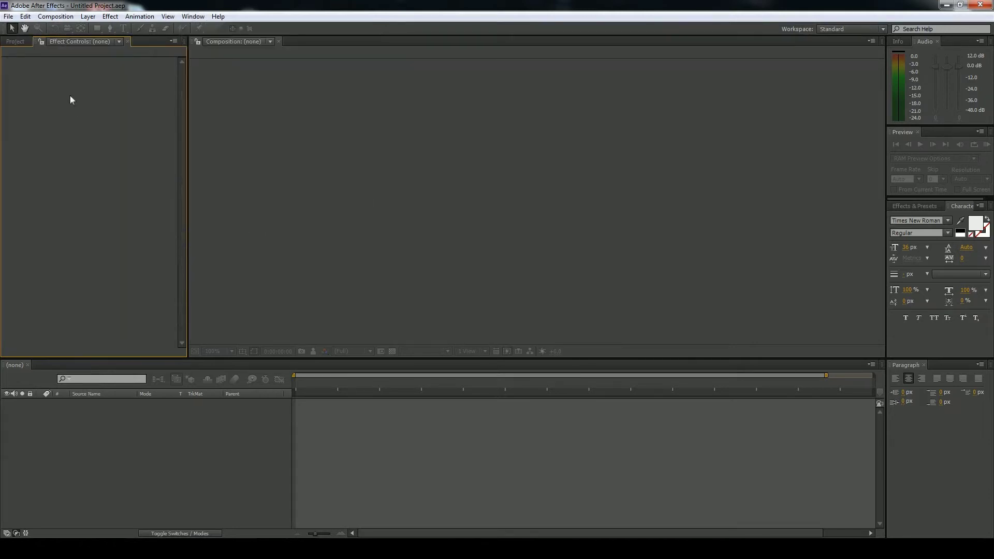
left_click(19, 43)
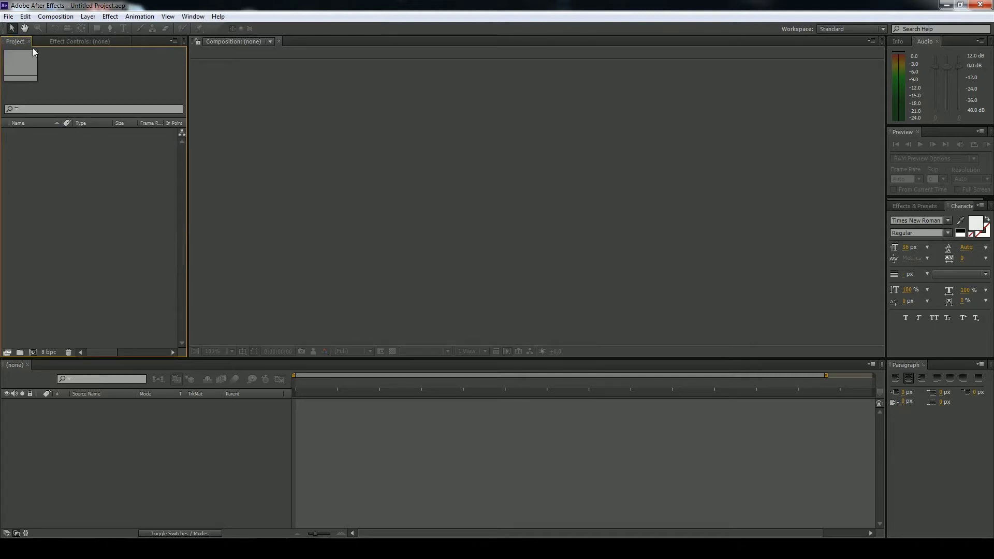
- Create a new composition named Comp 1 with the NTSC DV Widescreen preset
left_click(56, 16)
left_click(75, 27)
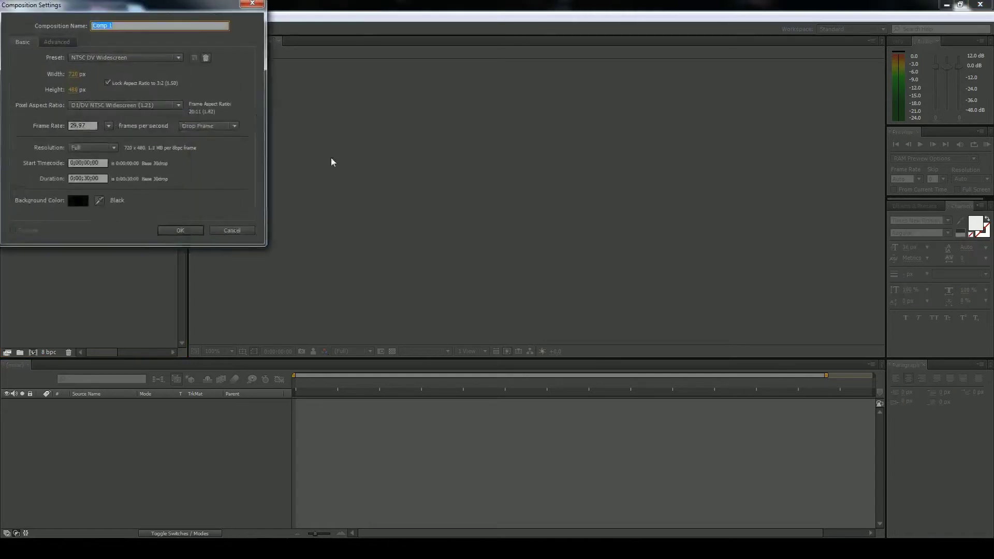
left_click_drag(149, 7, 291, 104)
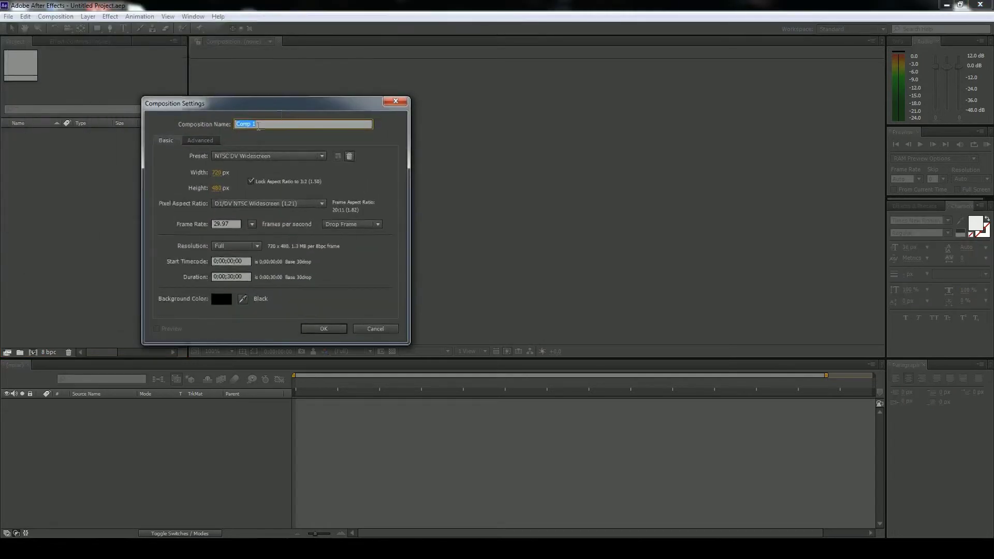
left_click(244, 157)
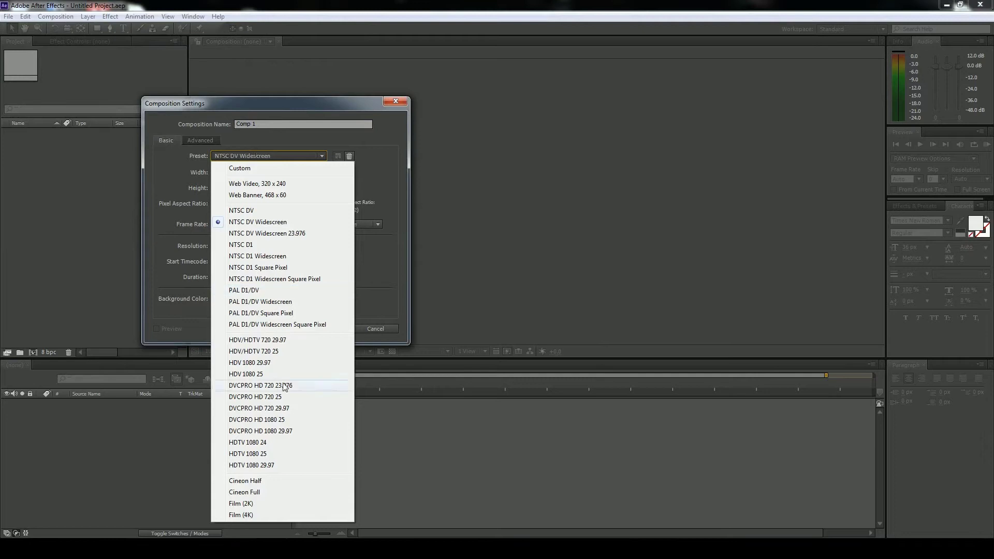
left_click(270, 224)
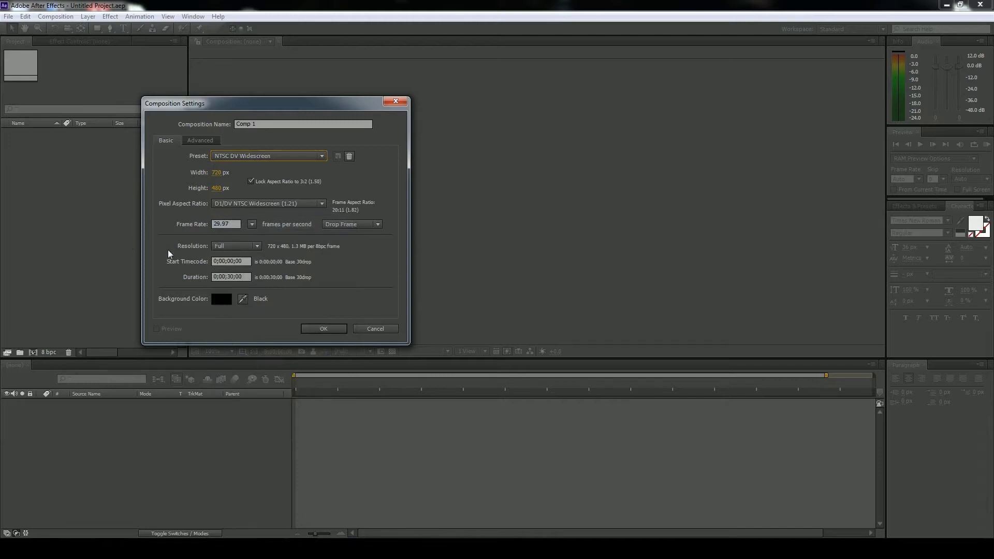
left_click(324, 329)
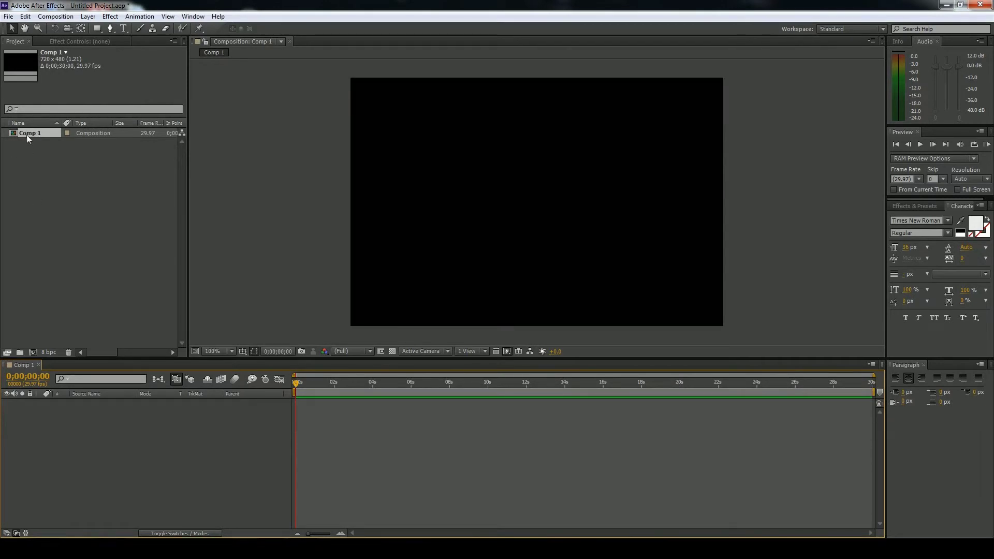
- Rename the composition to "Interface tour" in its composition settings
left_click(56, 17)
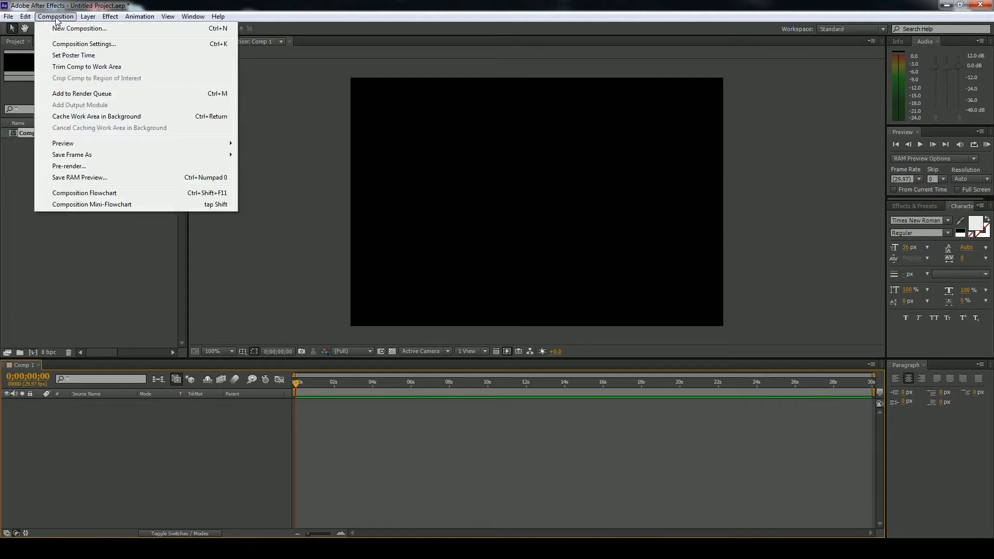
left_click(70, 45)
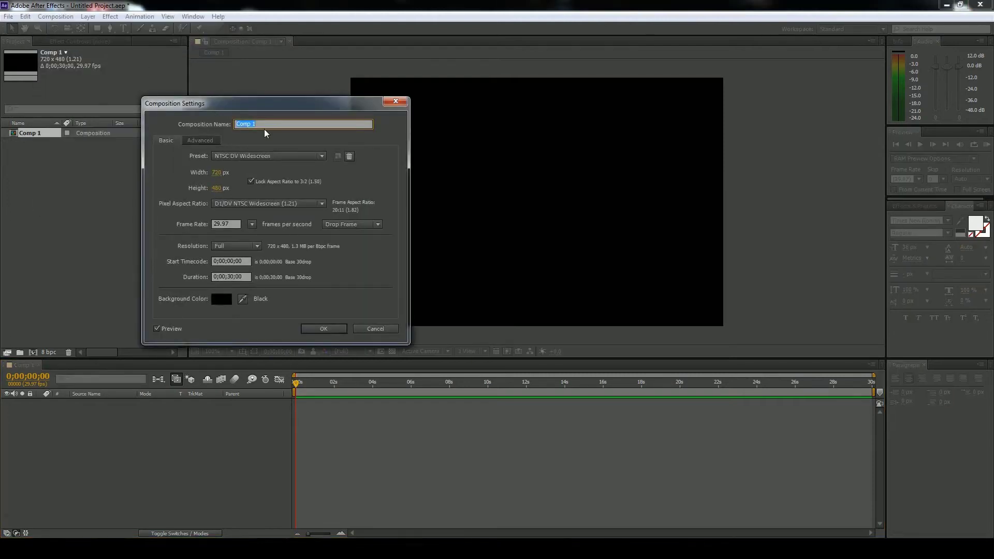
type("Interface tour")
key("Tab")
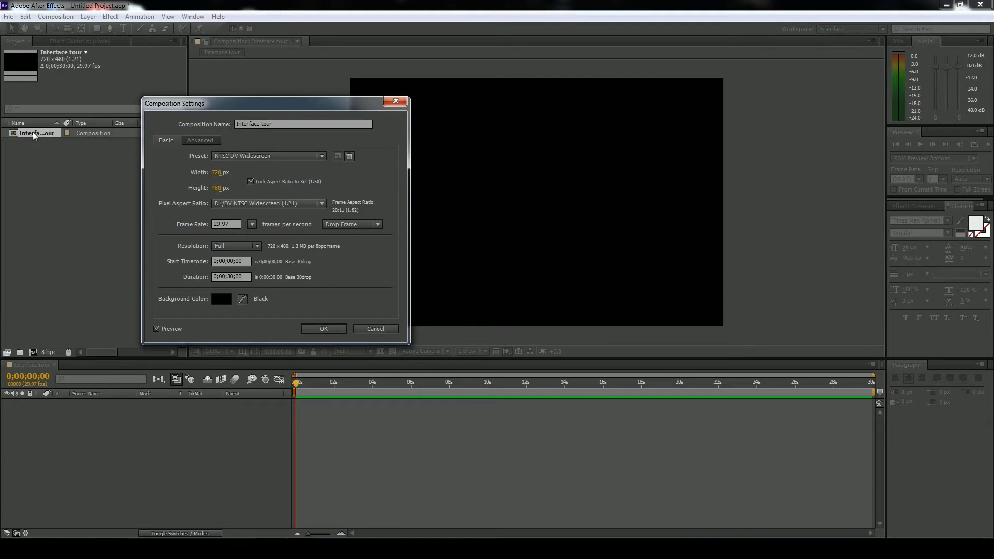
left_click(324, 329)
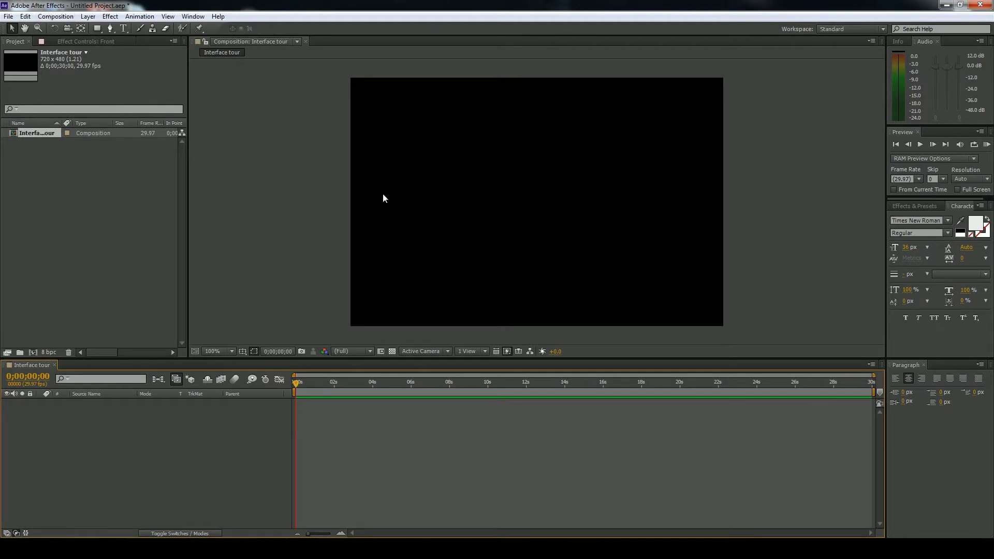
- Toggle the composition viewer's transparency grid on and off to compare it with the black background
left_click(393, 352)
left_click(394, 352)
left_click(394, 353)
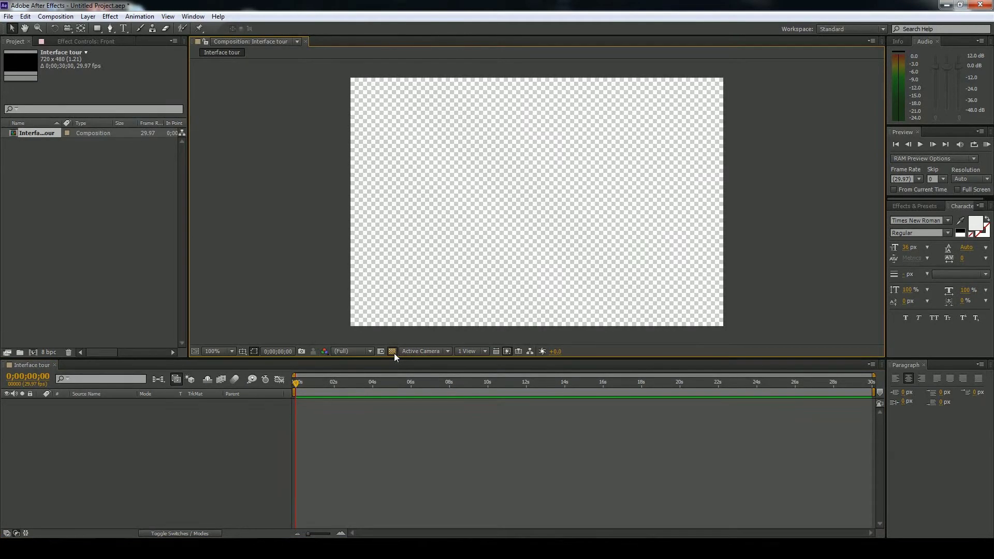
left_click(393, 352)
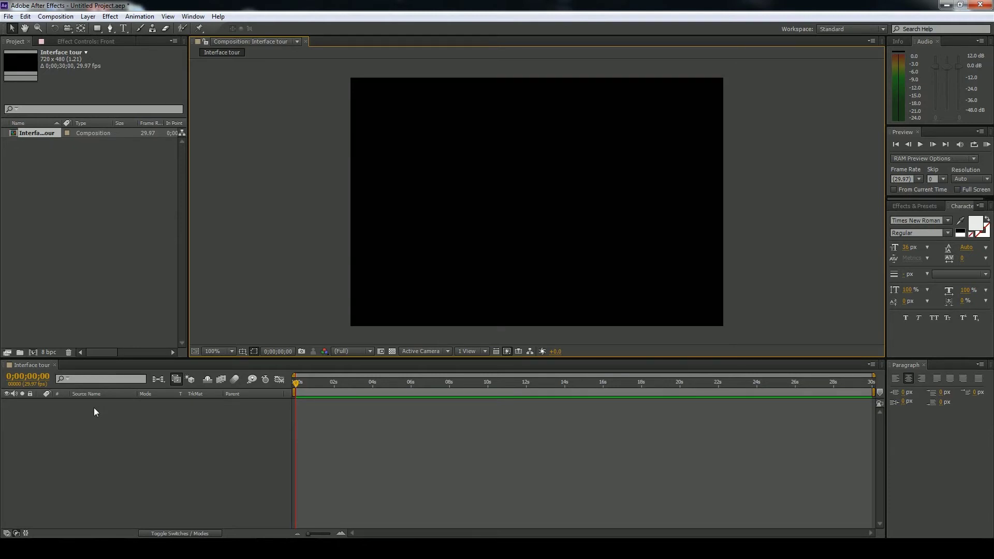
right_click(83, 421)
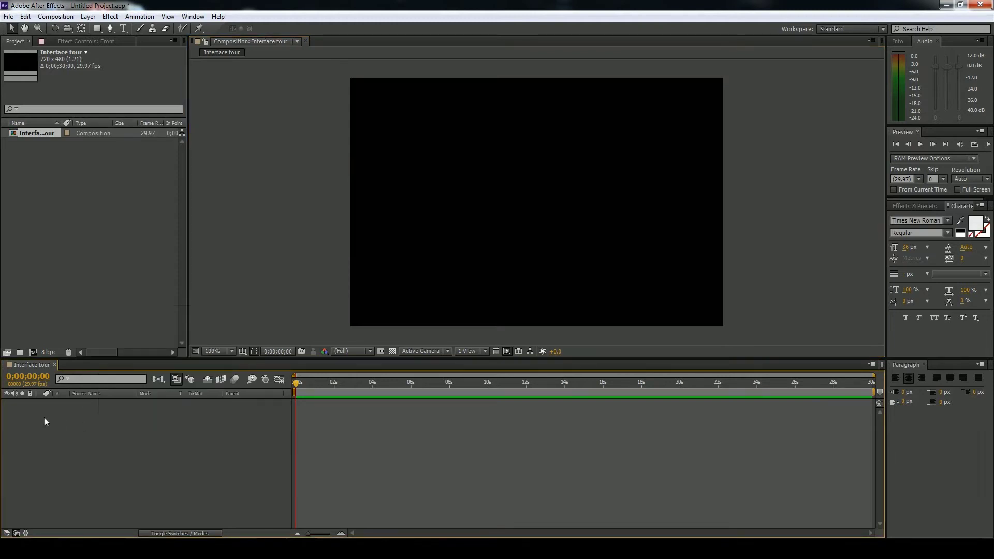
right_click(63, 441)
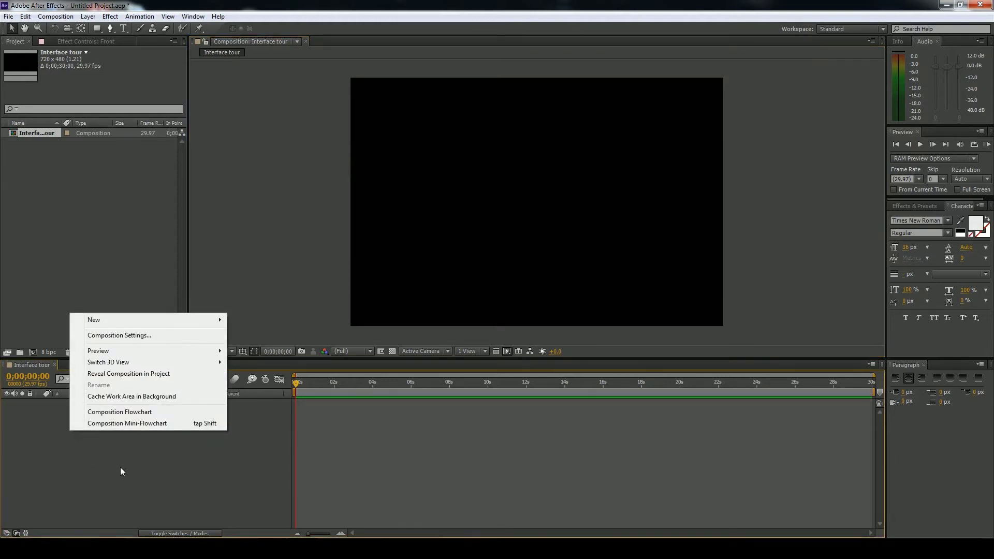
mouse_move(101, 321)
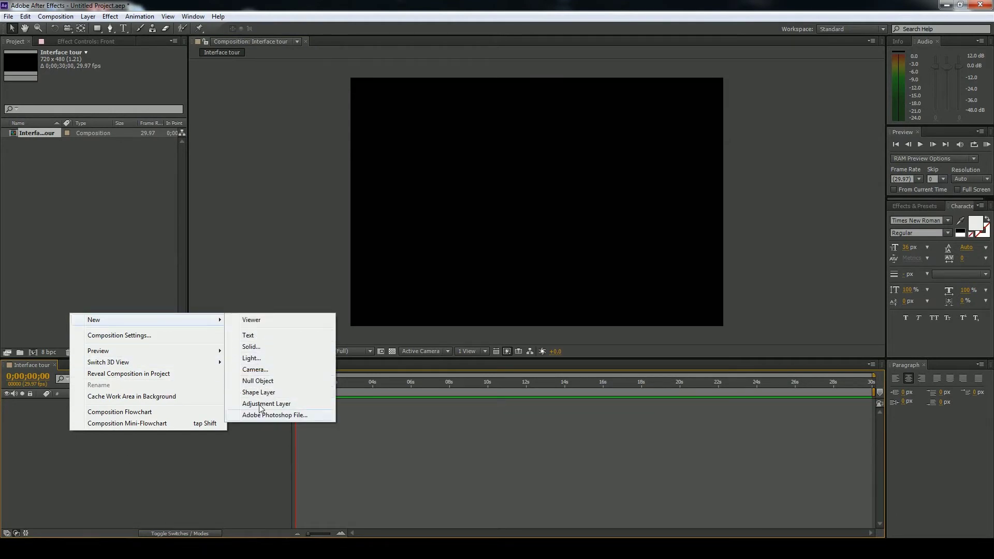
left_click(232, 455)
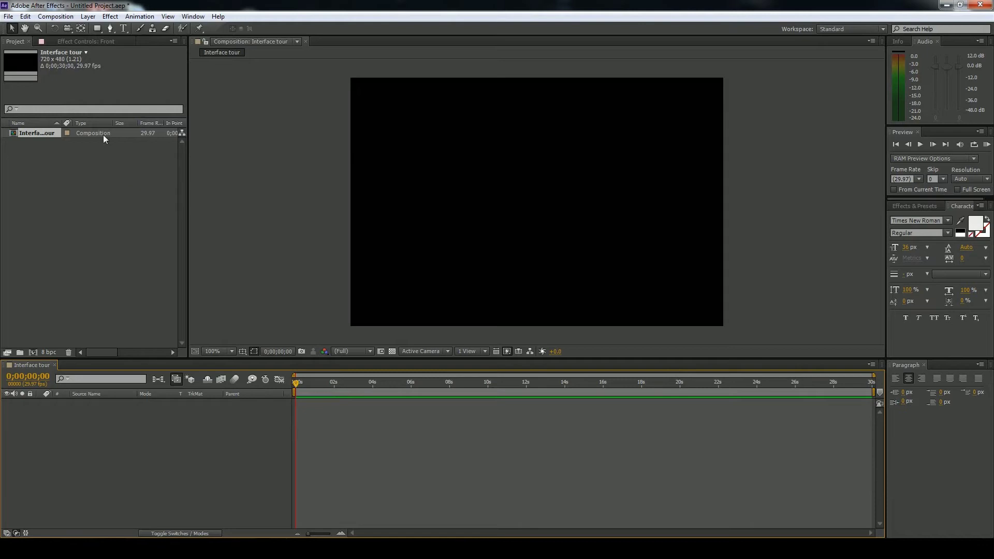
- Add a 720 x 480 px solid layer to the Interface tour composition with the blue colour 0054FF
left_click(88, 16)
mouse_move(244, 31)
left_click(288, 40)
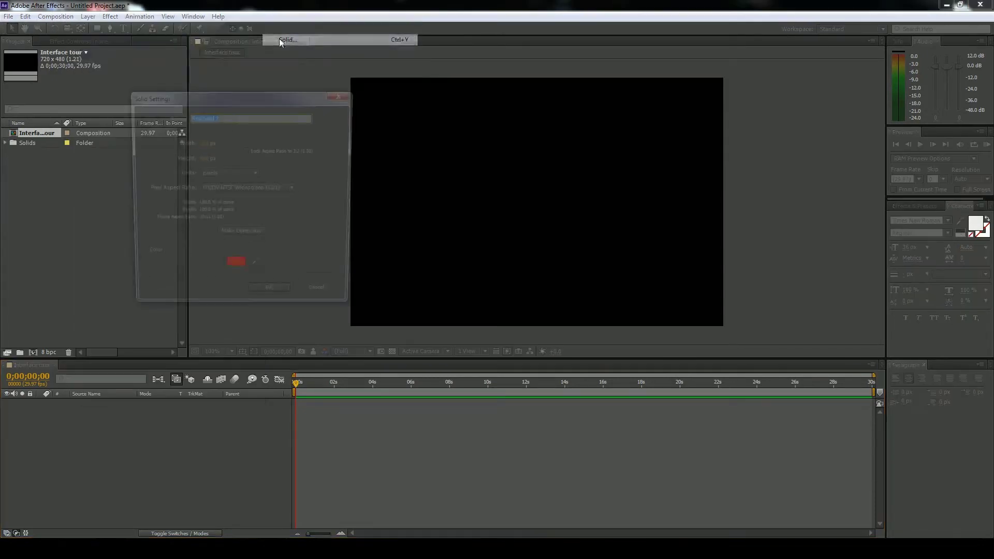
left_click(241, 269)
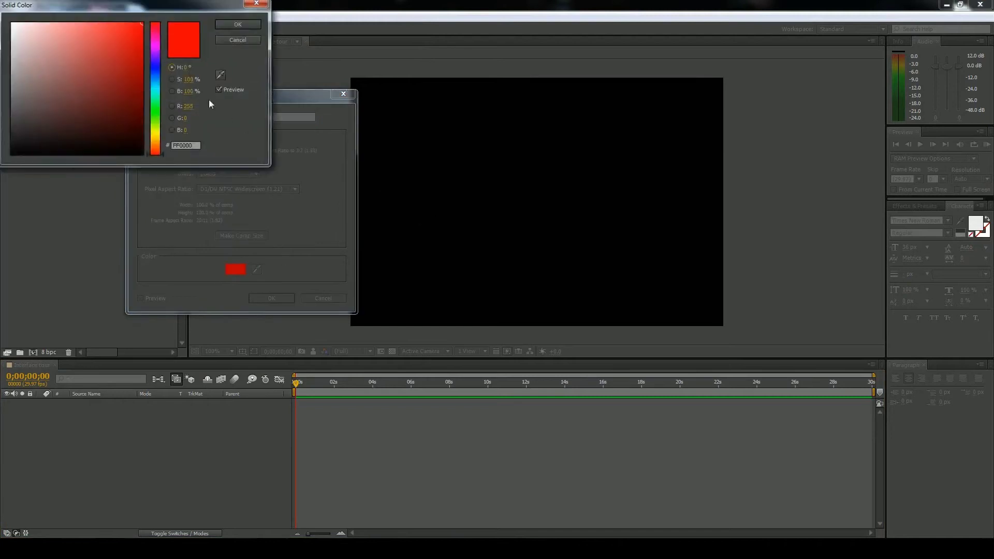
left_click_drag(155, 82, 162, 78)
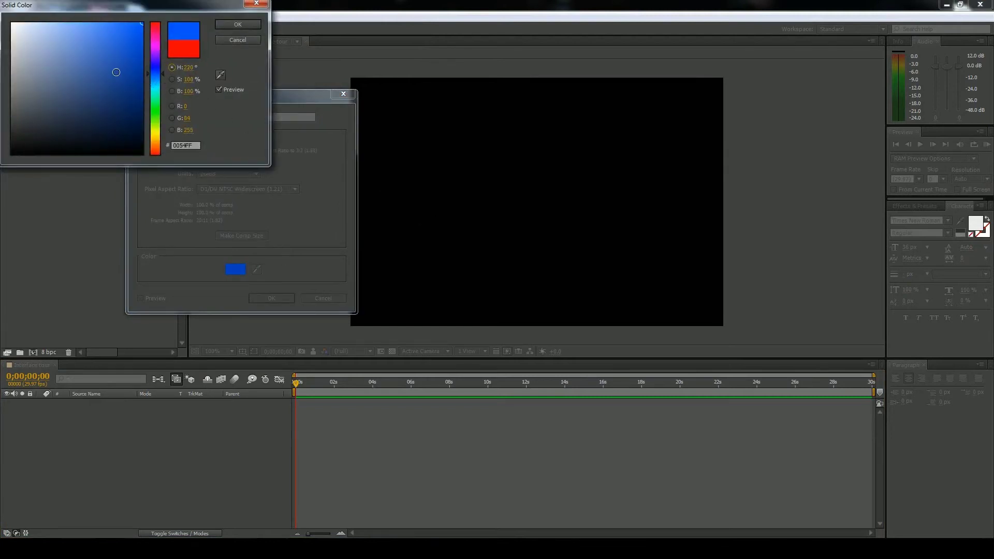
left_click(228, 25)
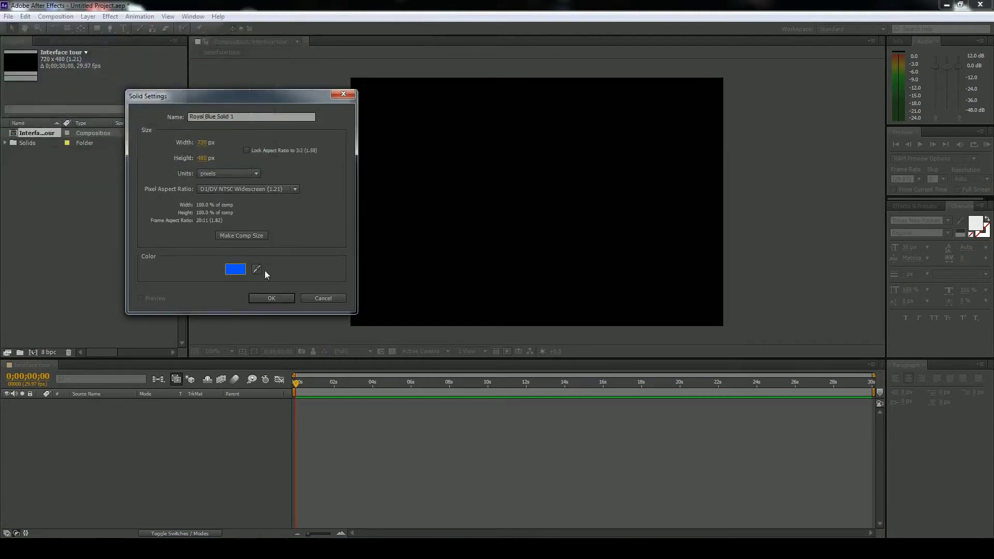
left_click(282, 299)
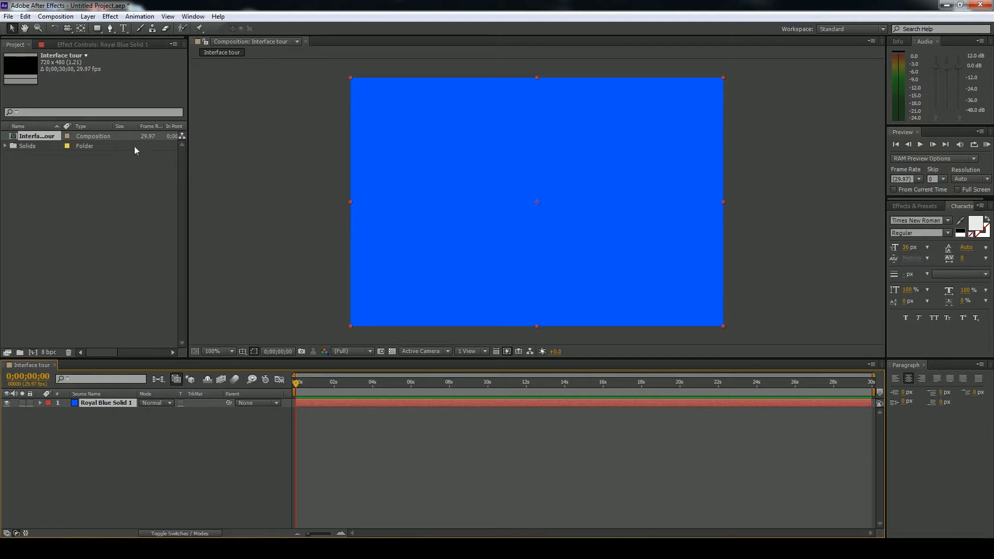
- Show the blue solid's effect controls and apply the Hue/Saturation colour correction effect to it
left_click(107, 43)
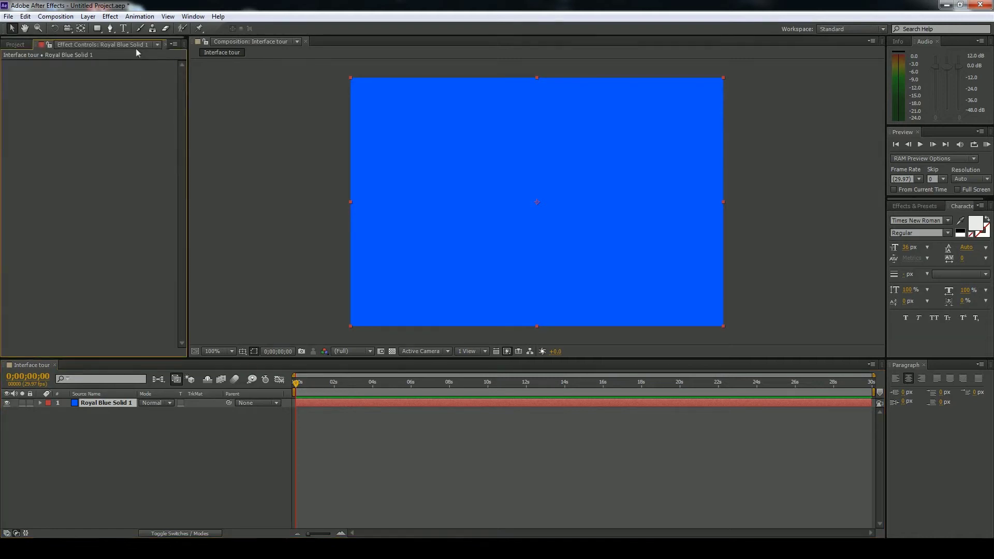
right_click(71, 103)
left_click(57, 309)
right_click(90, 101)
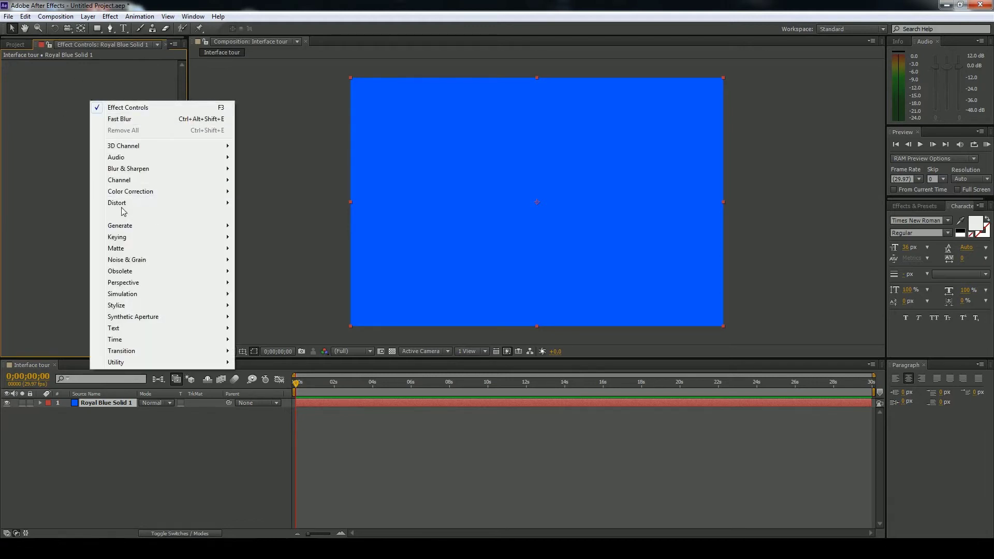
left_click(65, 167)
left_click(110, 16)
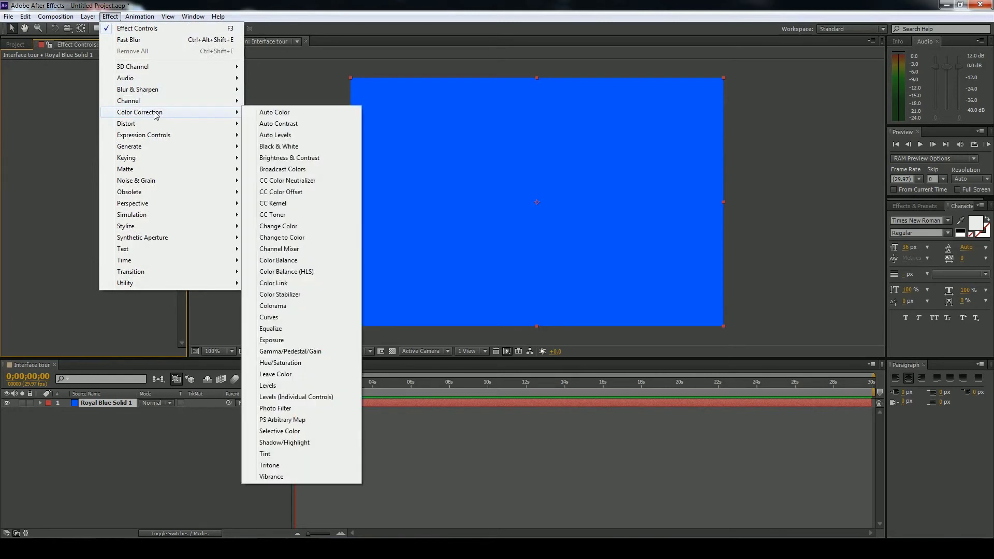
mouse_move(159, 112)
left_click(281, 363)
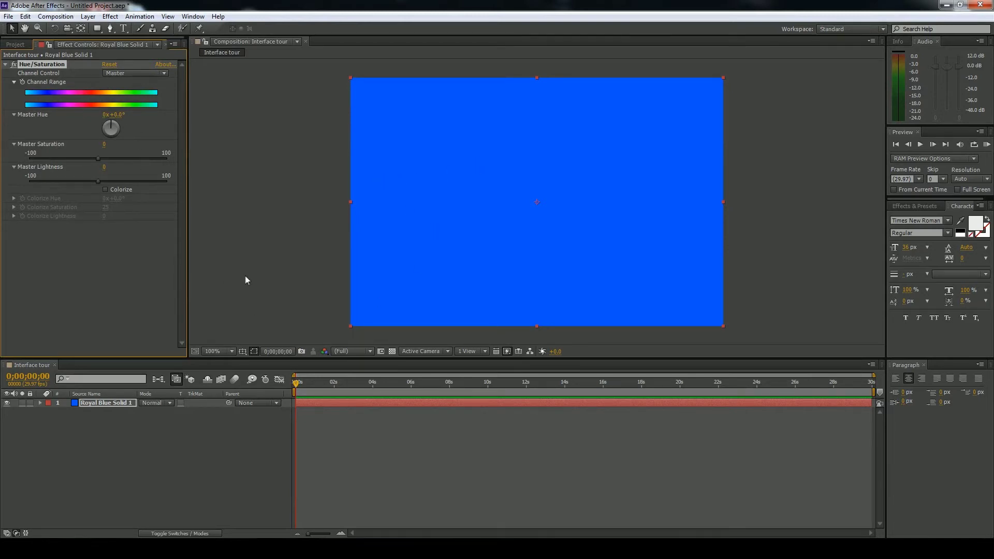
- Set the Master Hue of the solid's Hue/Saturation effect to +71°, turning the solid magenta
mouse_move(310, 393)
left_mouse_down()
mouse_move(500, 386)
mouse_move(297, 386)
left_mouse_up()
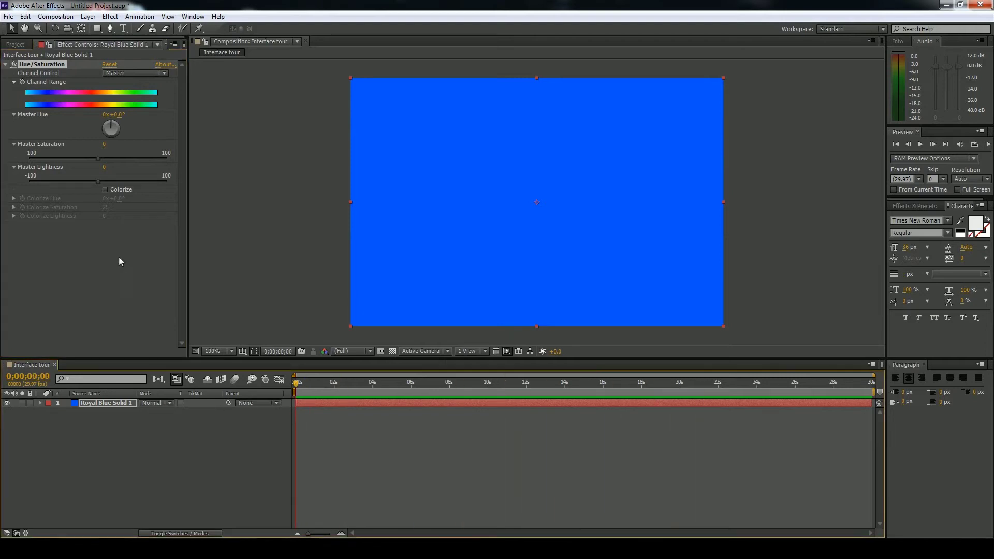
left_click(139, 136)
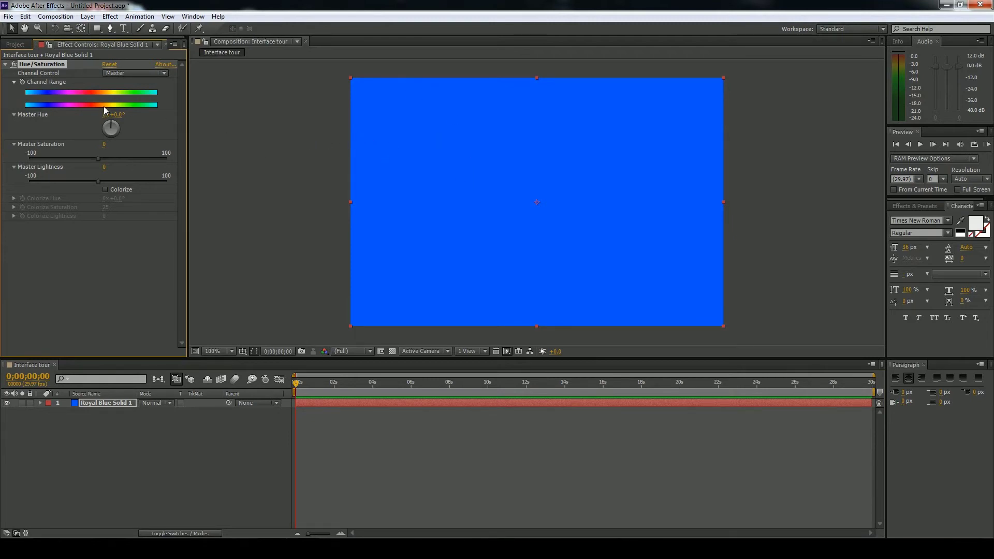
left_click_drag(115, 115, 144, 113)
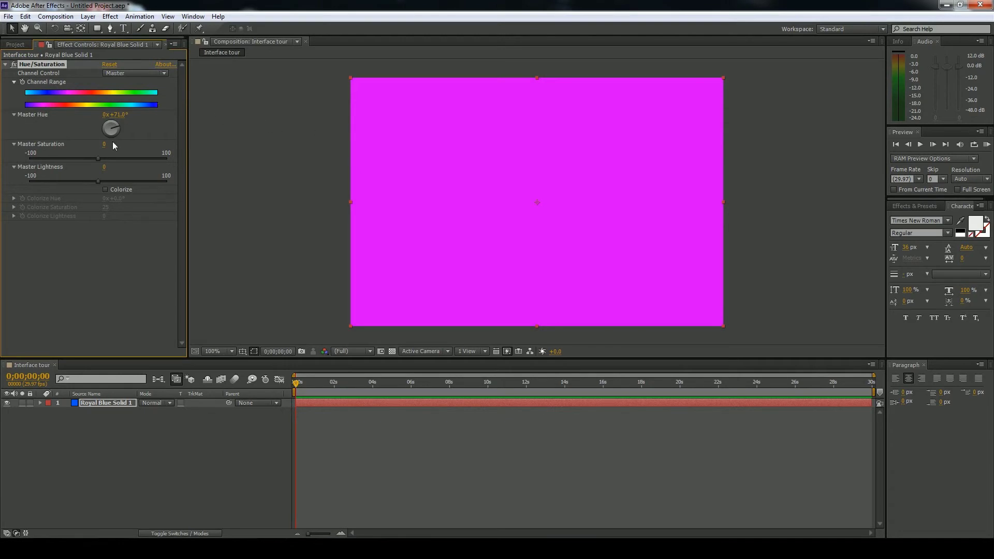
- Delete the Hue/Saturation effect from the blue solid and move the solid down and to the right within the composition
left_click_drag(98, 159, 107, 195)
key("Delete")
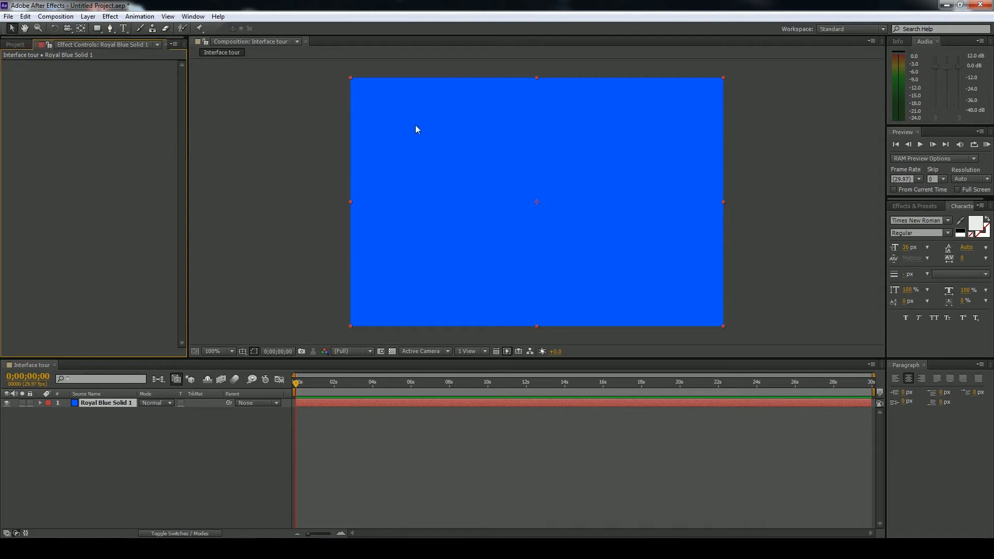
left_click_drag(547, 152, 557, 192)
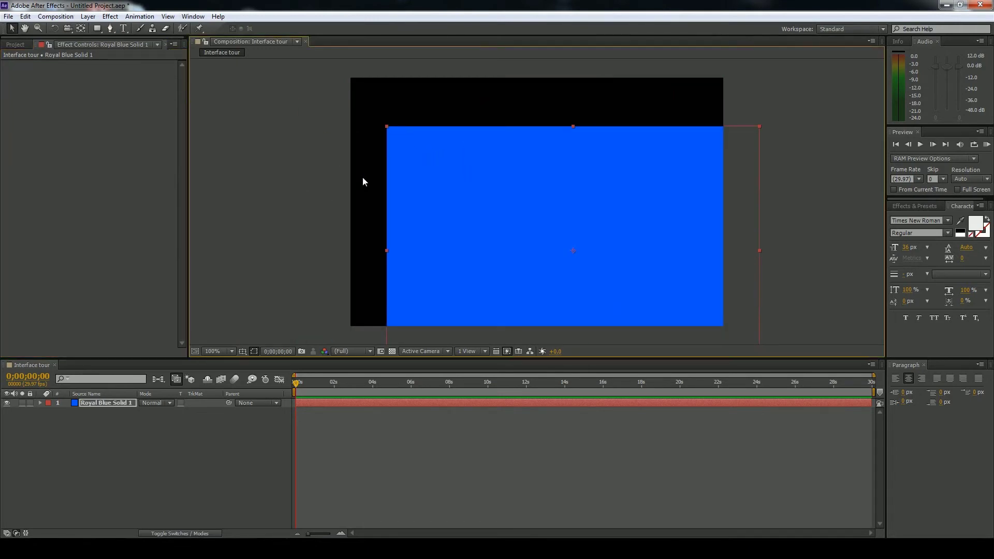
- Examine the composition by panning around it with the Hand tool and zooming in and out on the blue solid
left_click(24, 28)
left_click_drag(350, 110, 415, 134)
scroll(414, 134, "down", 2)
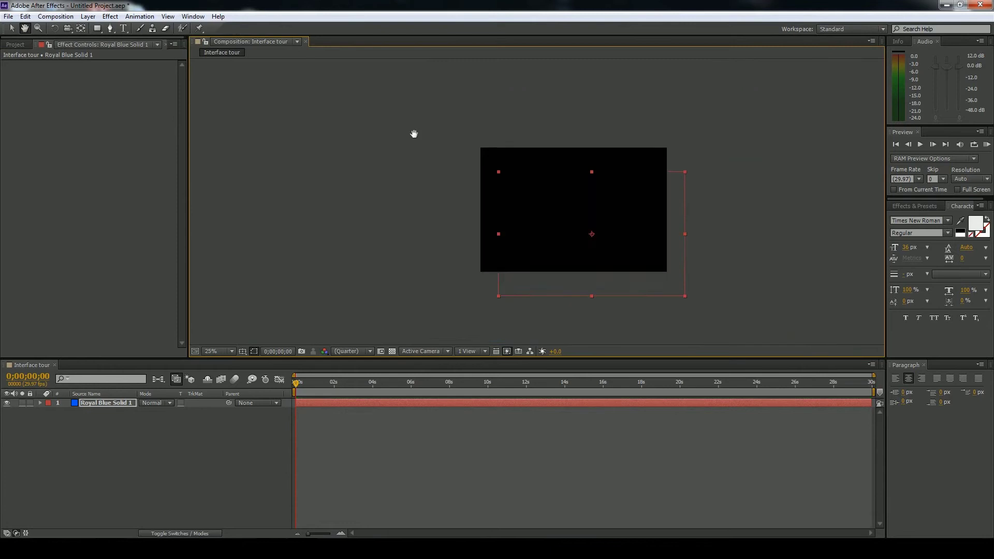
left_click_drag(552, 180, 580, 188)
scroll(576, 187, "up", 2)
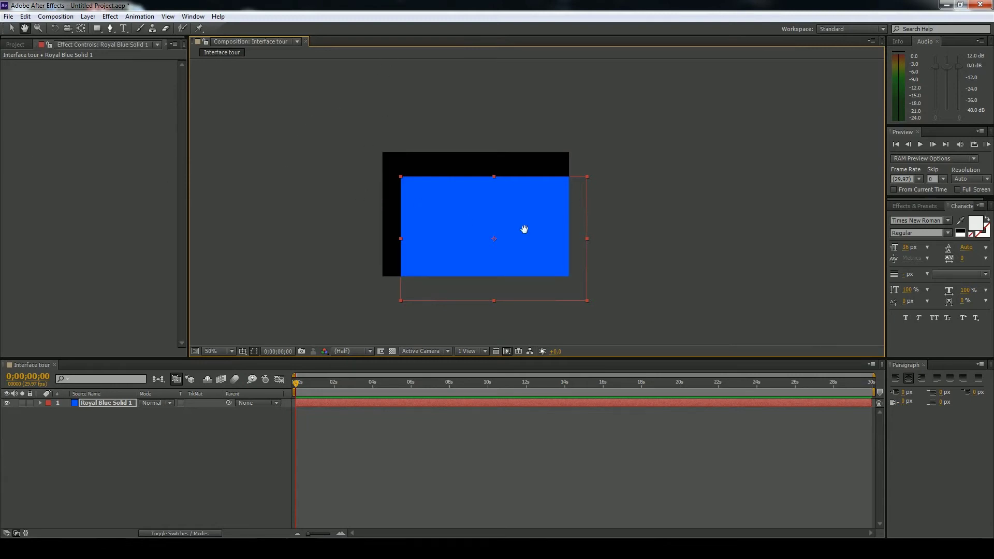
scroll(525, 155, "down", 5)
scroll(526, 155, "up", 12)
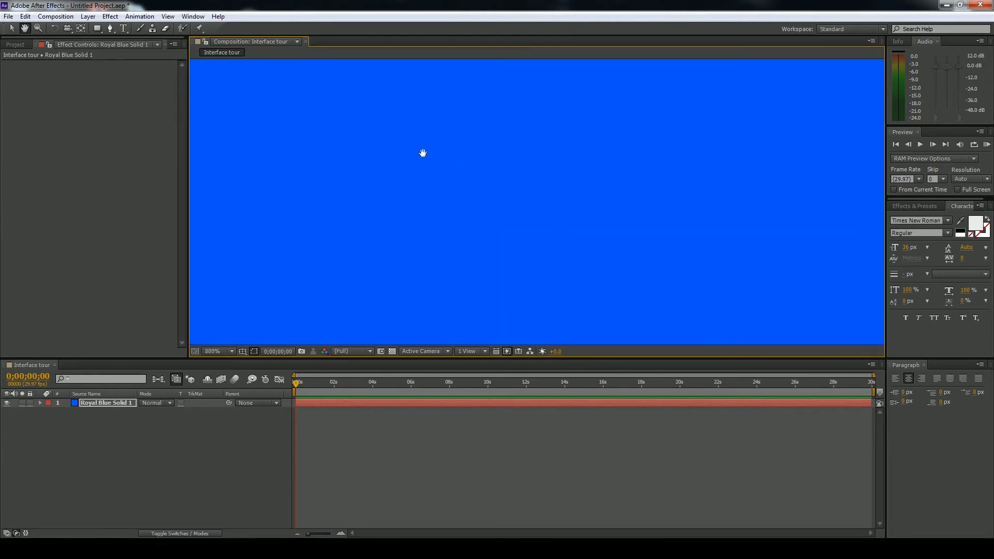
scroll(391, 171, "down", 6)
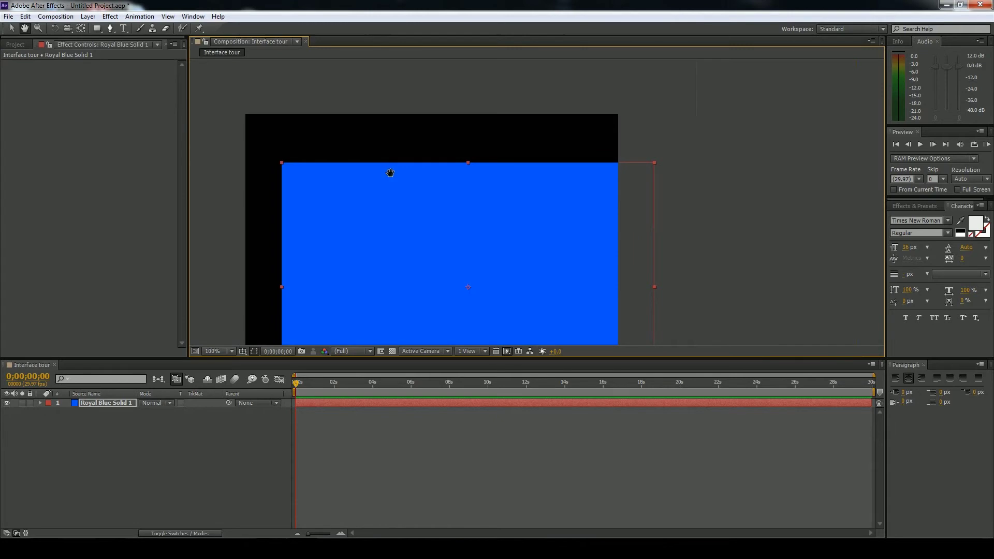
- Try the Zoom tool on the composition, returning the view to 100% with the blue solid in sight
left_click(37, 28)
left_click_drag(221, 67, 736, 215)
left_click_drag(350, 162, 447, 228)
scroll(358, 160, "down", 4)
scroll(357, 160, "up", 2)
left_click_drag(488, 164, 399, 149)
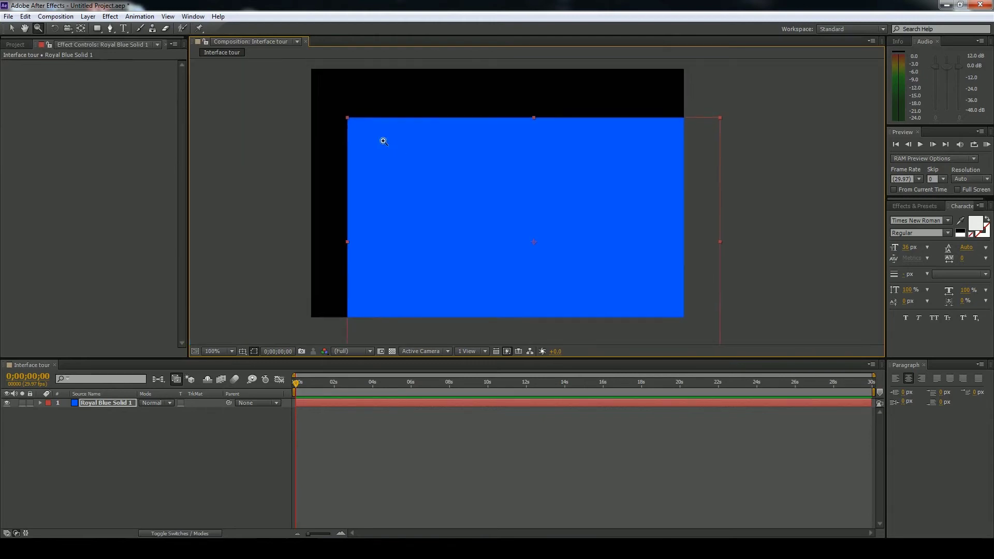
- Rotate the blue solid counter-clockwise around its centre with the Rotation tool and undo the rotation
left_click(54, 28)
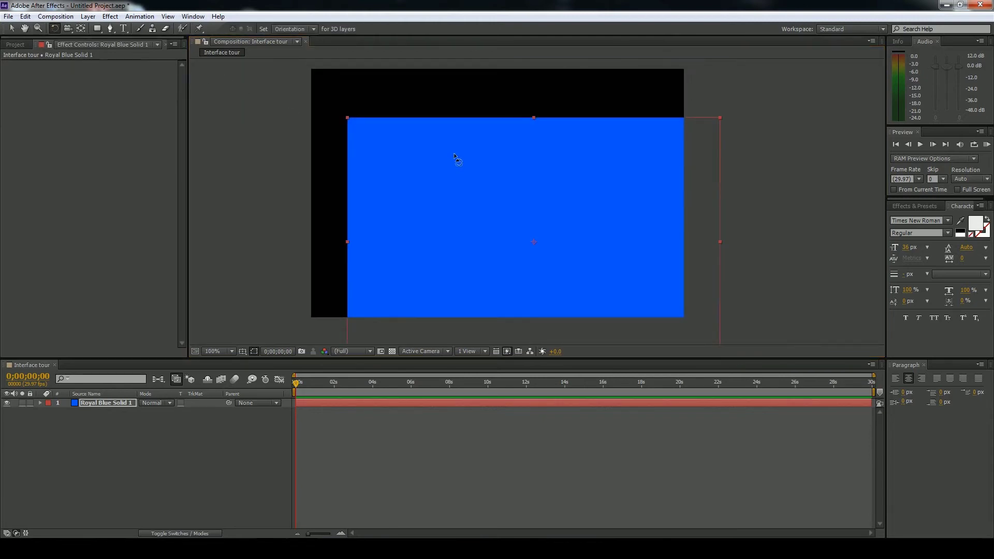
mouse_move(564, 195)
left_mouse_down()
mouse_move(592, 182)
mouse_move(608, 191)
mouse_move(613, 247)
mouse_move(579, 284)
mouse_move(524, 271)
mouse_move(508, 247)
mouse_move(551, 260)
mouse_move(566, 224)
mouse_move(556, 208)
left_mouse_up()
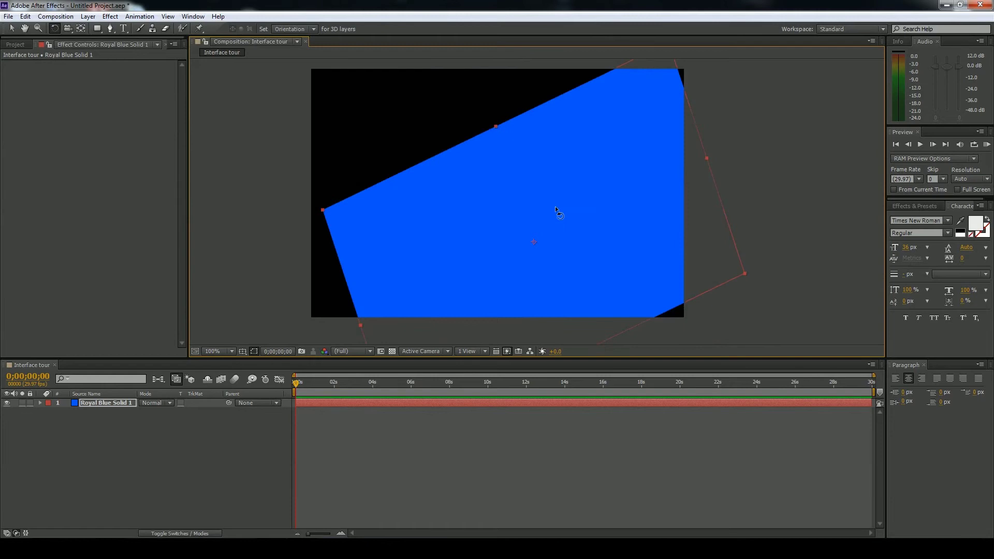
key("ctrl+z")
left_click(67, 29)
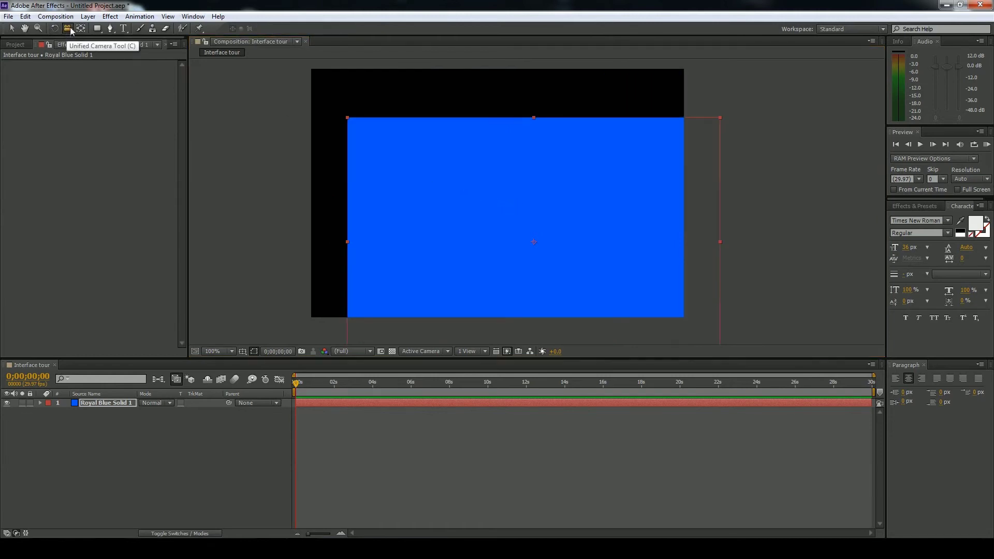
left_click(97, 29)
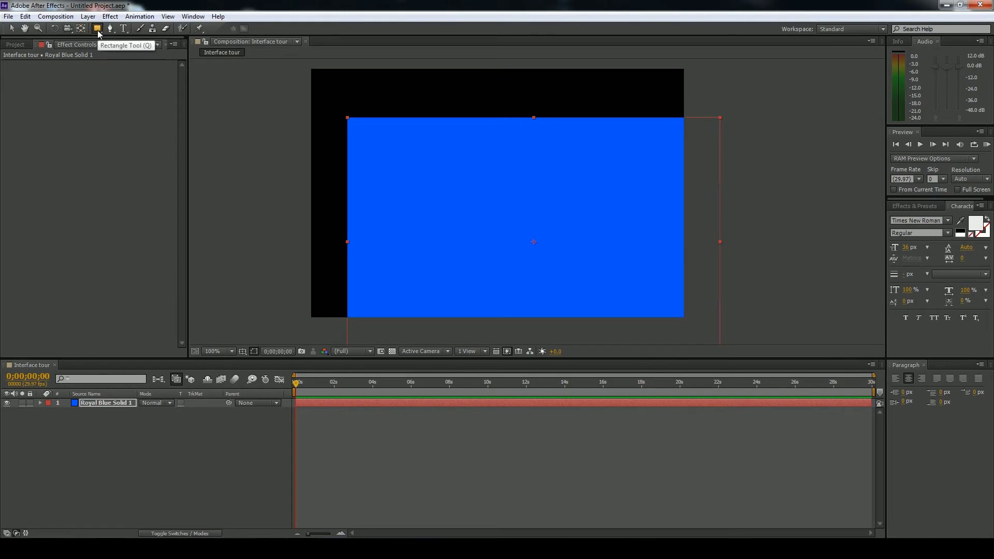
left_click(98, 31)
left_click(98, 29)
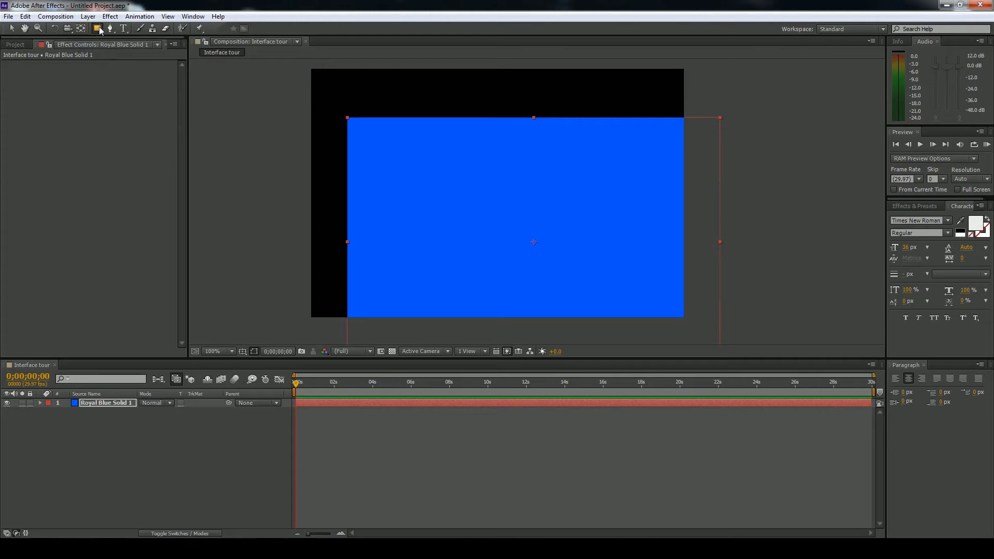
- Add a text layer reading "Tutorial 01" over the upper part of the blue solid
left_click(125, 30)
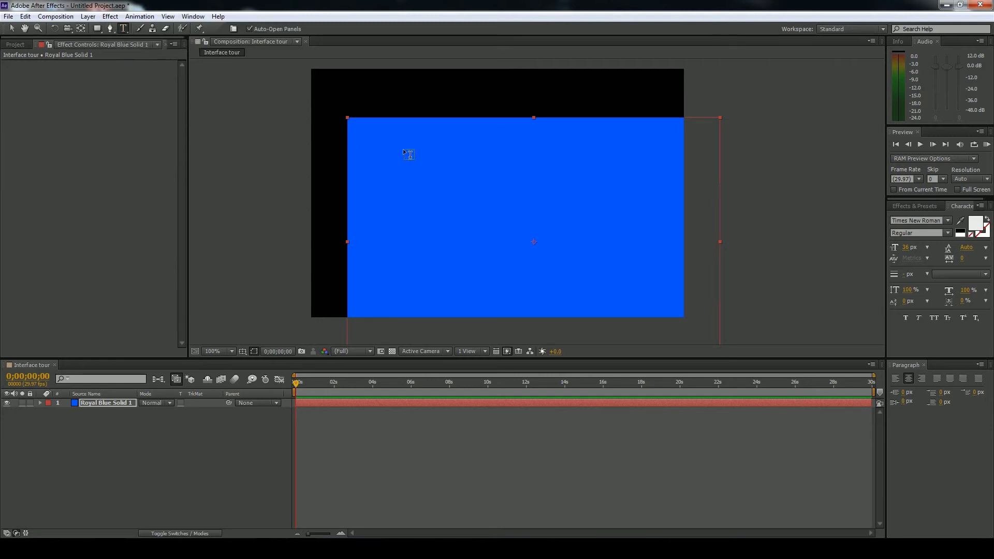
left_click(449, 193)
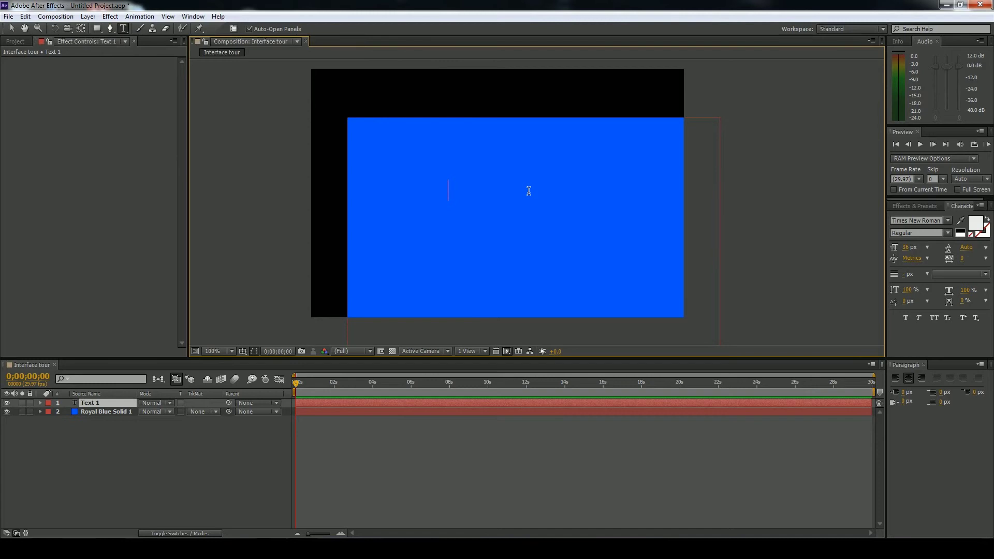
type("Tutorial 01")
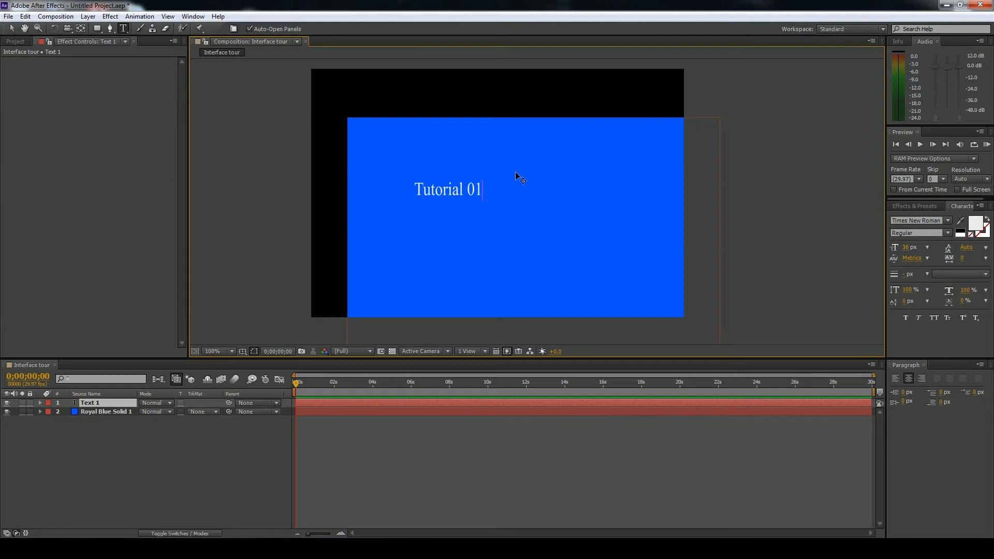
left_click(11, 28)
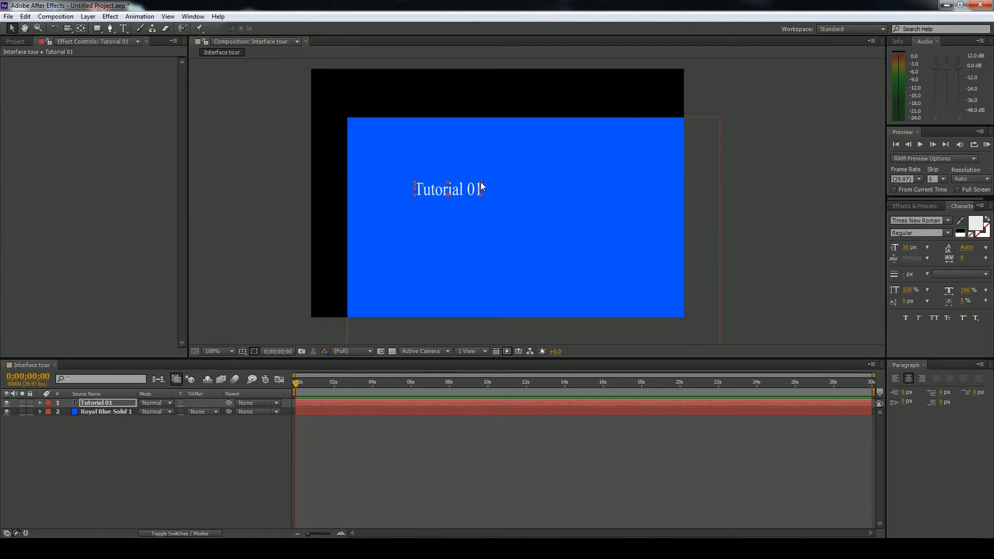
- Scale up the Tutorial 01 text to span most of the blue solid's width and position it across the solid's upper part
left_click_drag(480, 182, 543, 175)
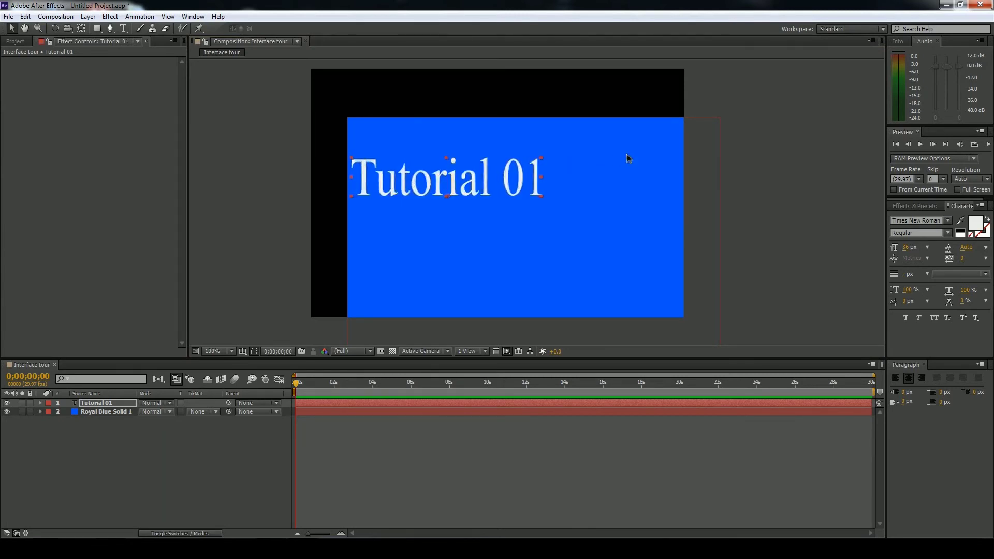
left_click_drag(627, 154, 685, 147)
left_click_drag(495, 169, 539, 183)
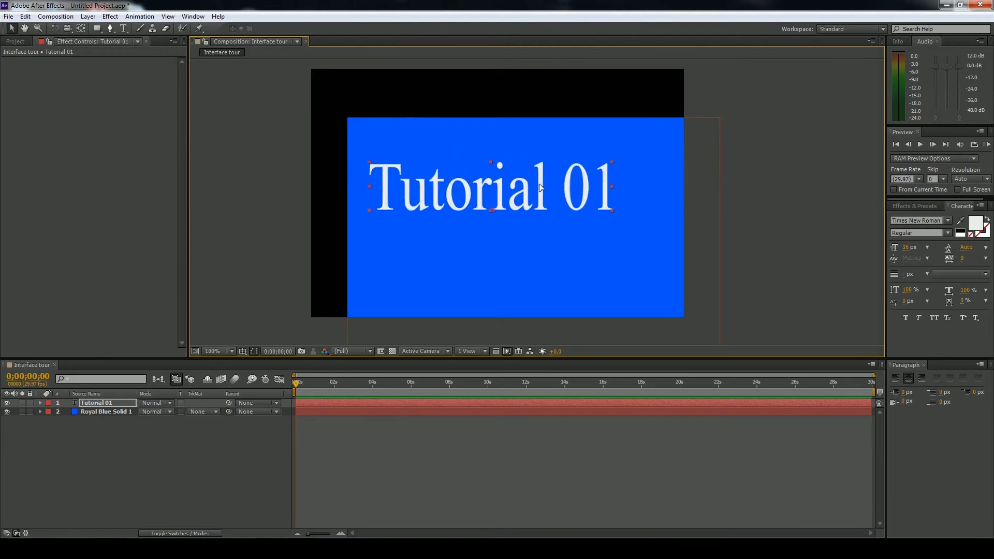
left_click_drag(612, 213, 636, 225)
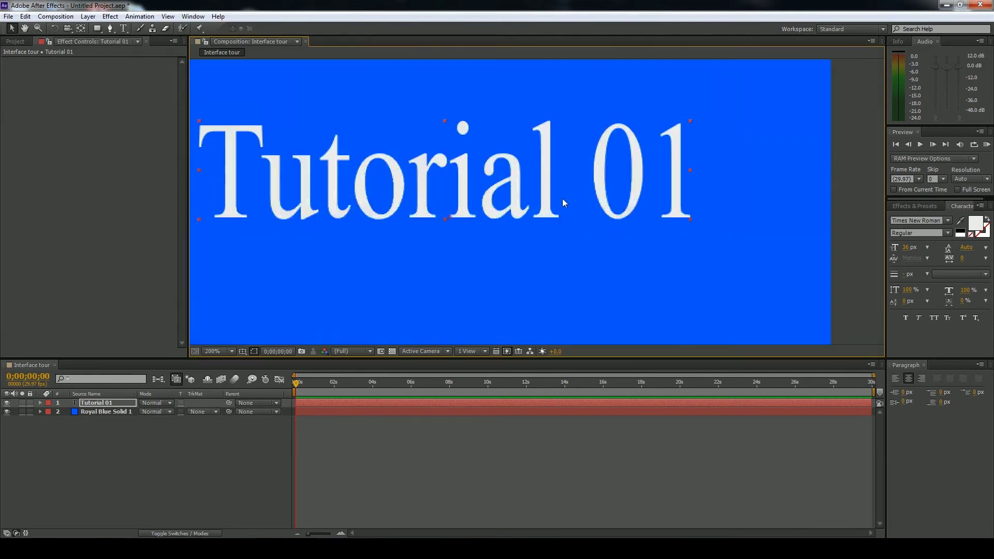
- Select all the characters of the Tutorial 01 text and widen the area holding the character settings
left_click(125, 29)
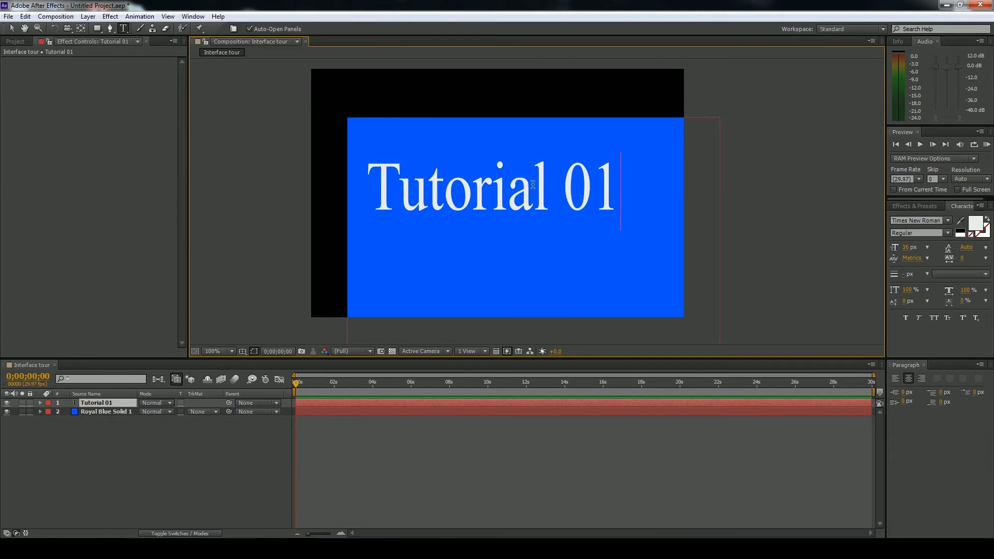
left_click_drag(617, 189, 347, 202)
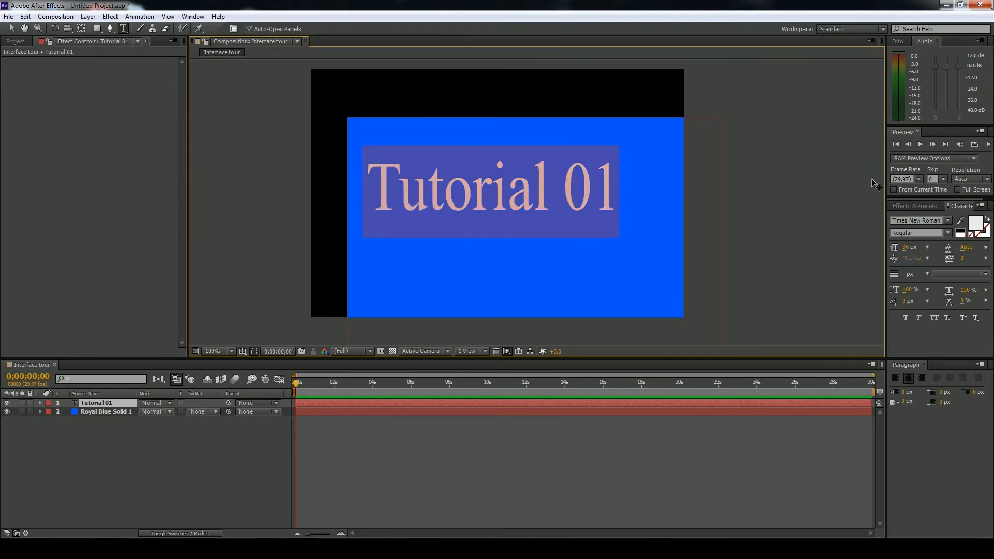
left_click_drag(887, 212, 829, 212)
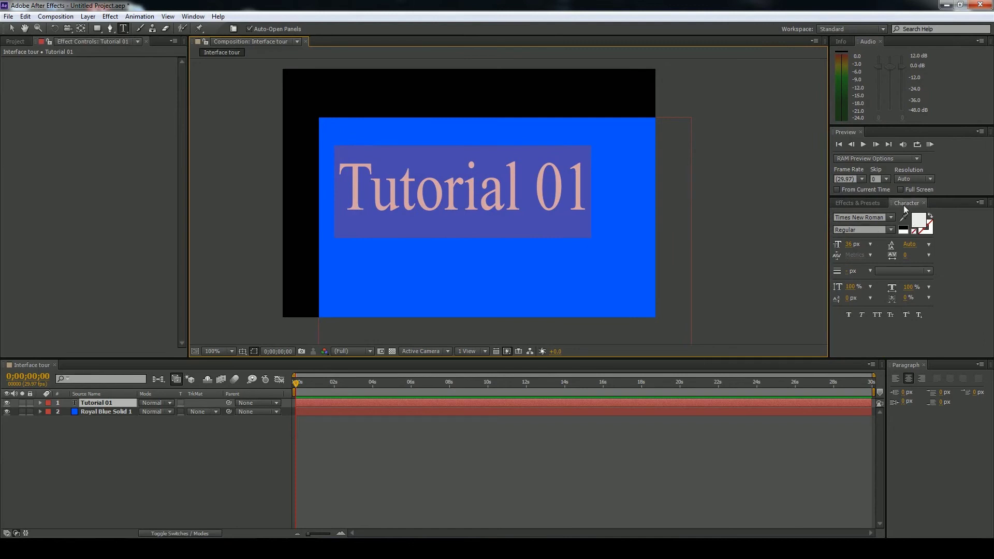
left_click(193, 16)
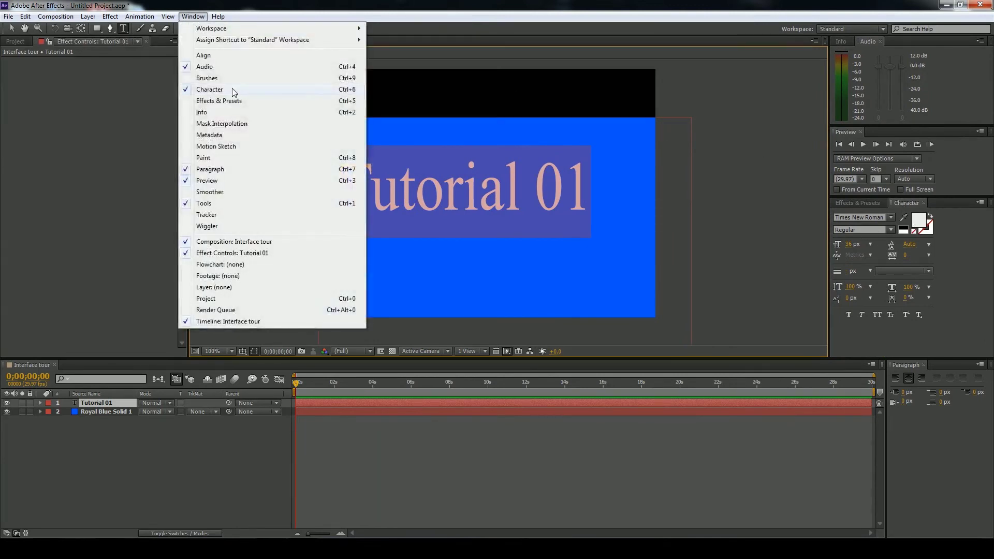
left_click(966, 239)
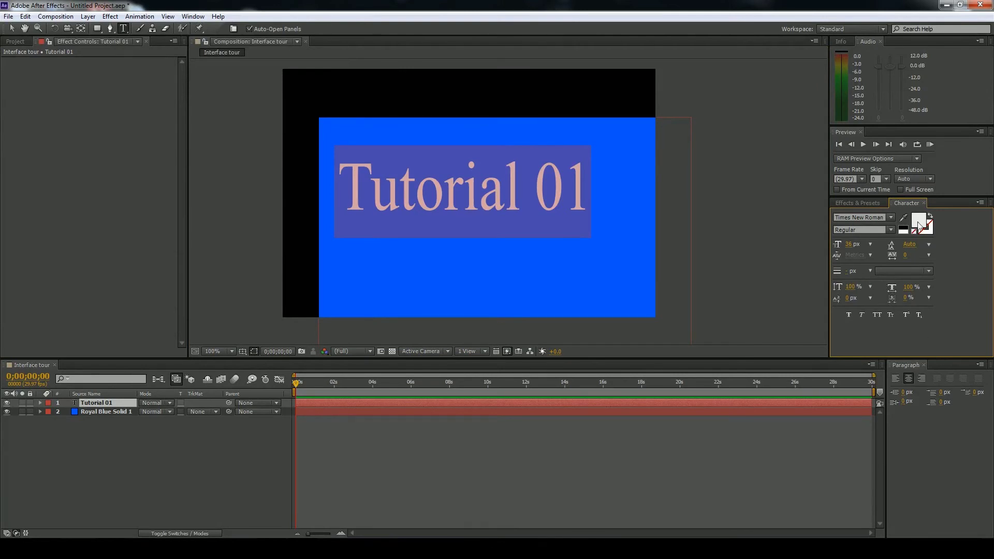
- Set the selected text's font to Poplar Std with the Black style
left_click(888, 218)
scroll(881, 301, "up", 5)
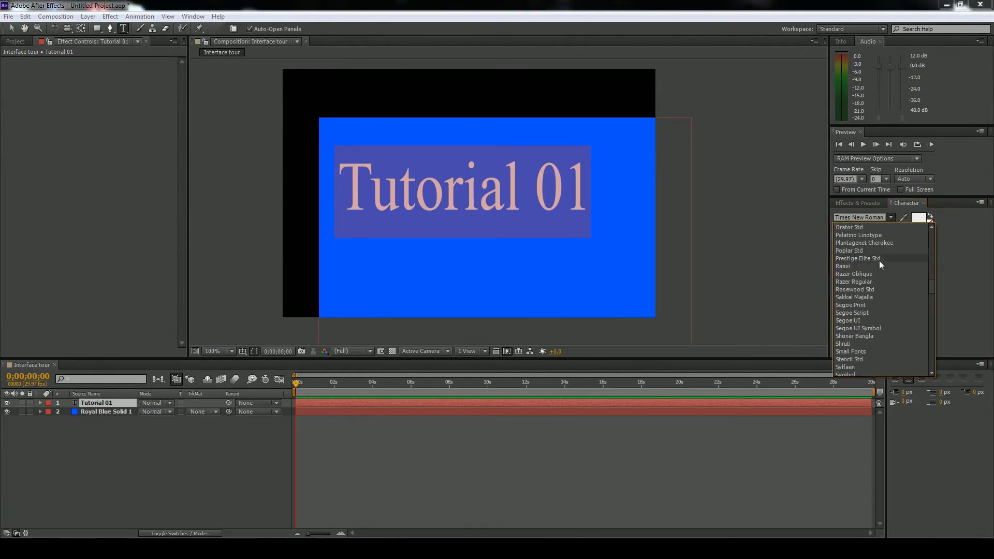
left_click(862, 250)
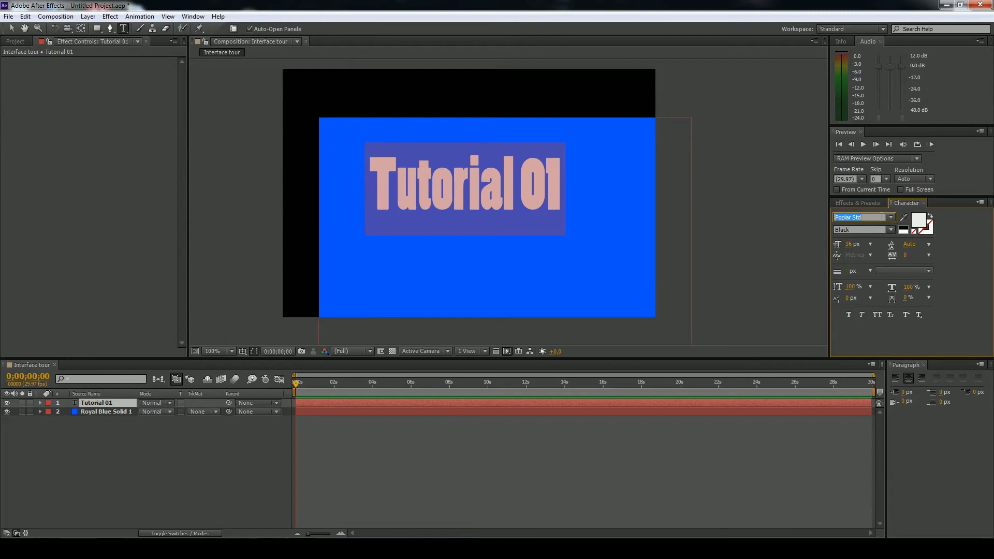
left_click(891, 229)
left_click(859, 237)
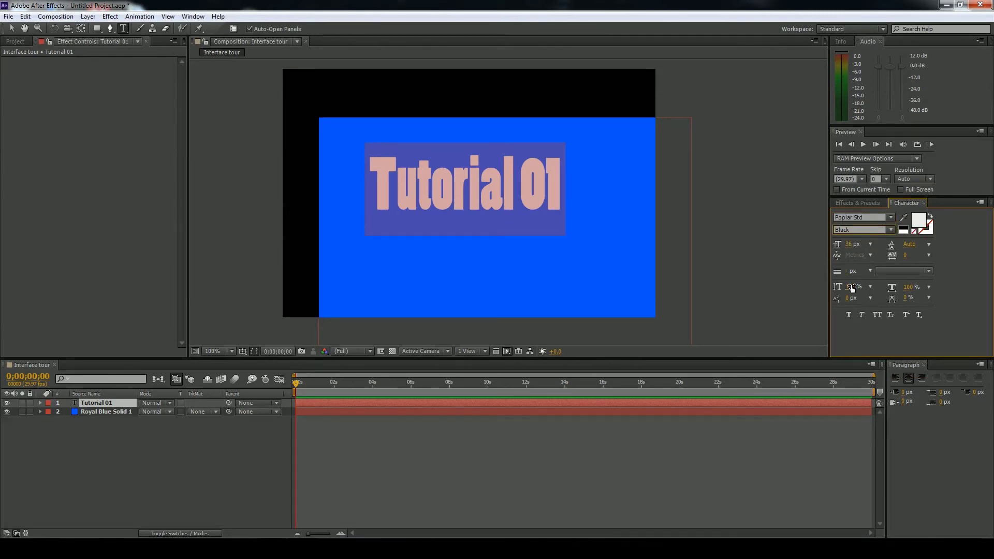
- Scale the text's characters to 128% vertically and 132% horizontally, and apply small caps and superscript
left_click_drag(853, 289, 927, 288)
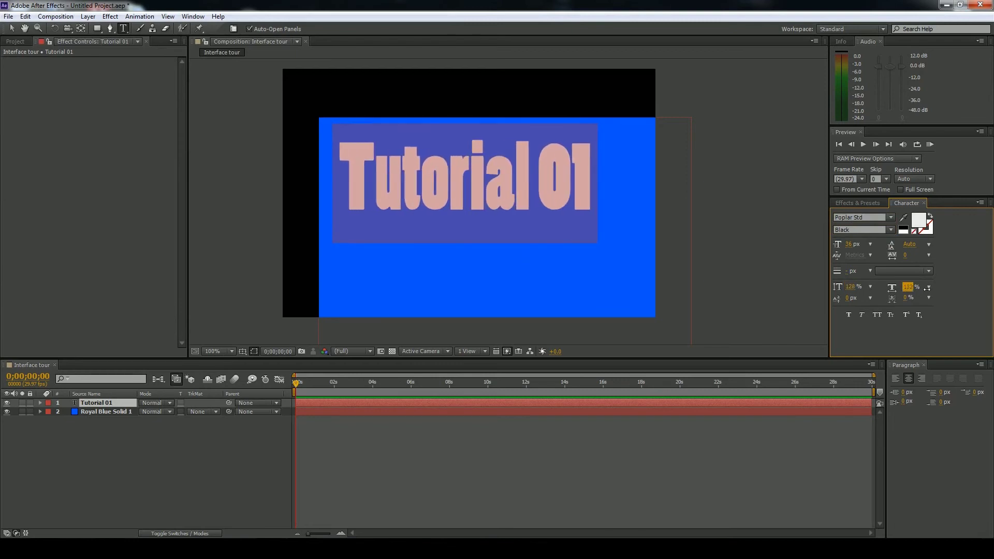
left_click(894, 317)
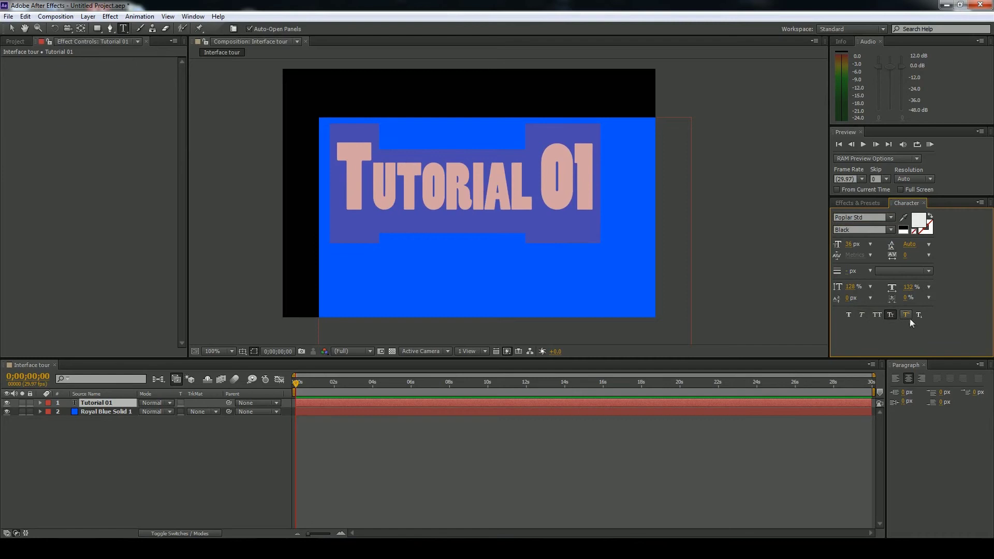
left_click(907, 316)
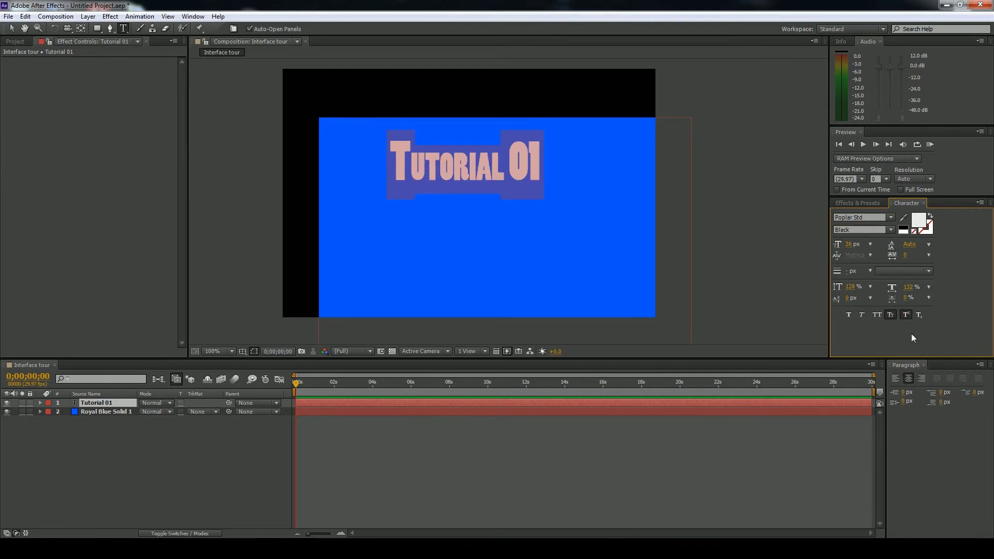
- Try left and right alignment and an indent on the text, reset the indent to 0 px and restore centred alignment
left_click(897, 379)
left_click(924, 381)
left_click_drag(946, 394, 954, 394)
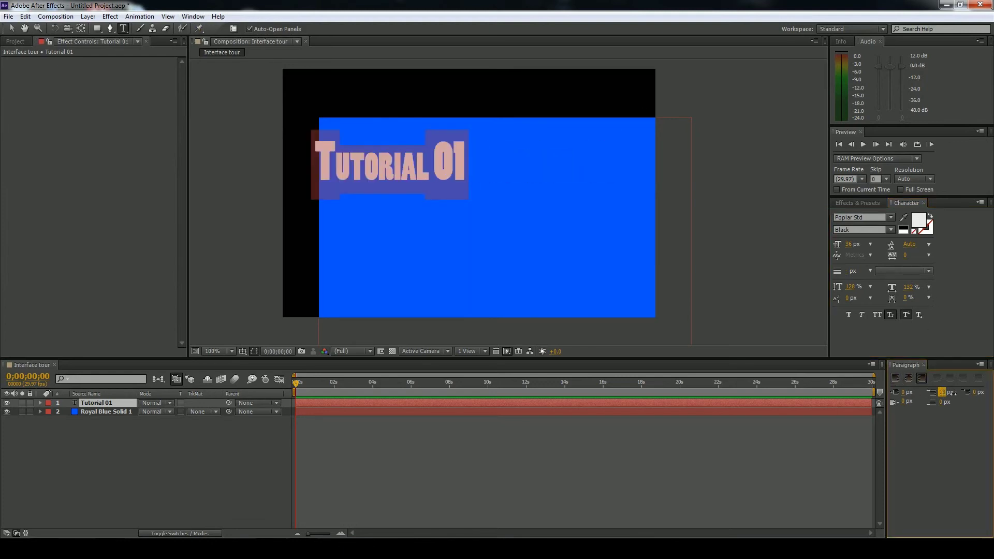
left_click(946, 392)
type("0")
key("Return")
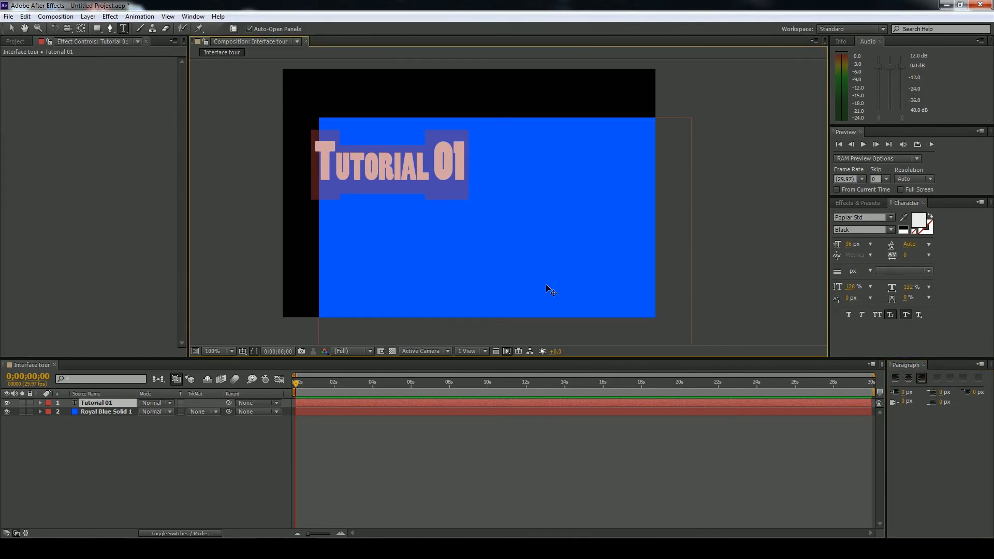
left_click(908, 378)
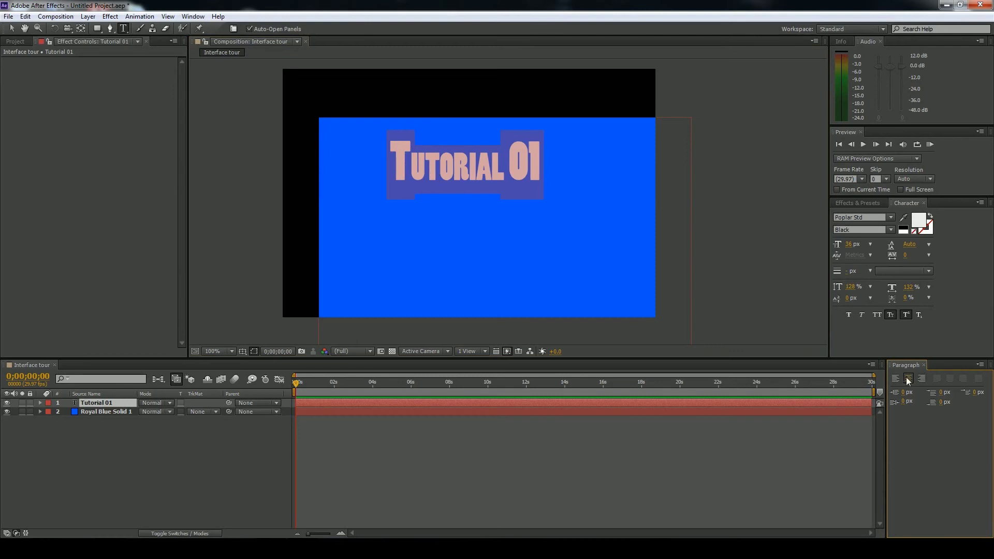
- Leave text editing and move the Tutorial 01 text down and right towards the middle of the blue solid
left_click(11, 28)
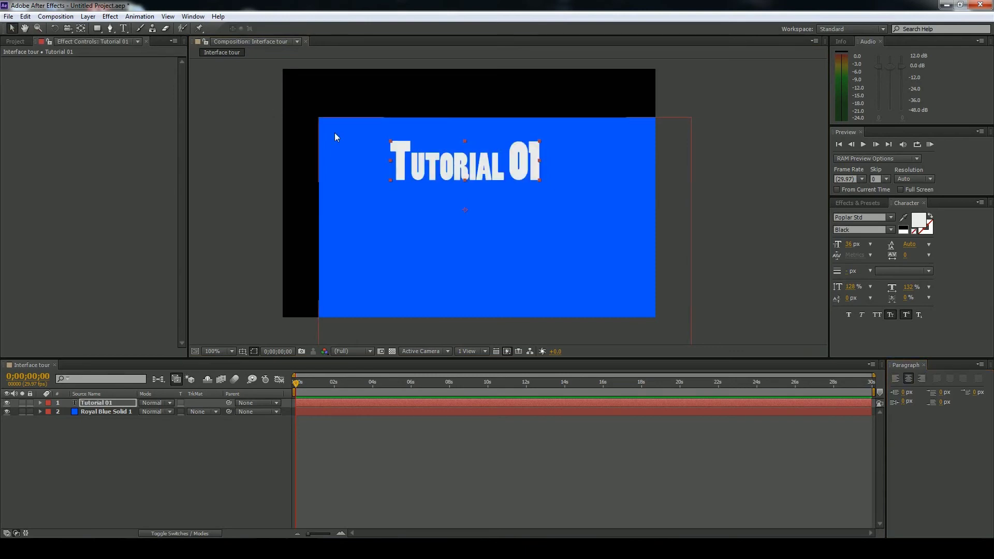
left_click_drag(468, 160, 500, 201)
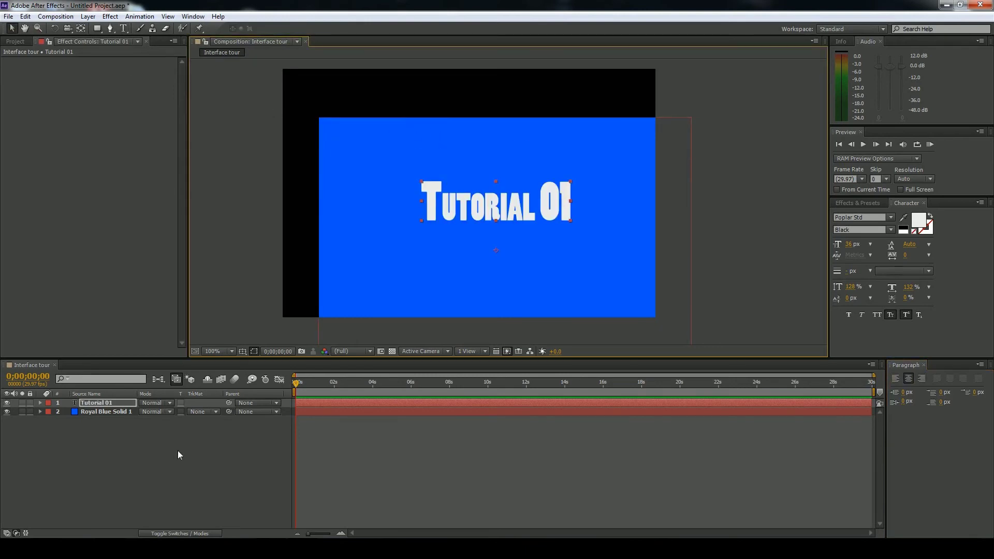
- Add a new adjustment layer above the Tutorial 01 text layer in the Interface tour composition
right_click(179, 452)
mouse_move(215, 346)
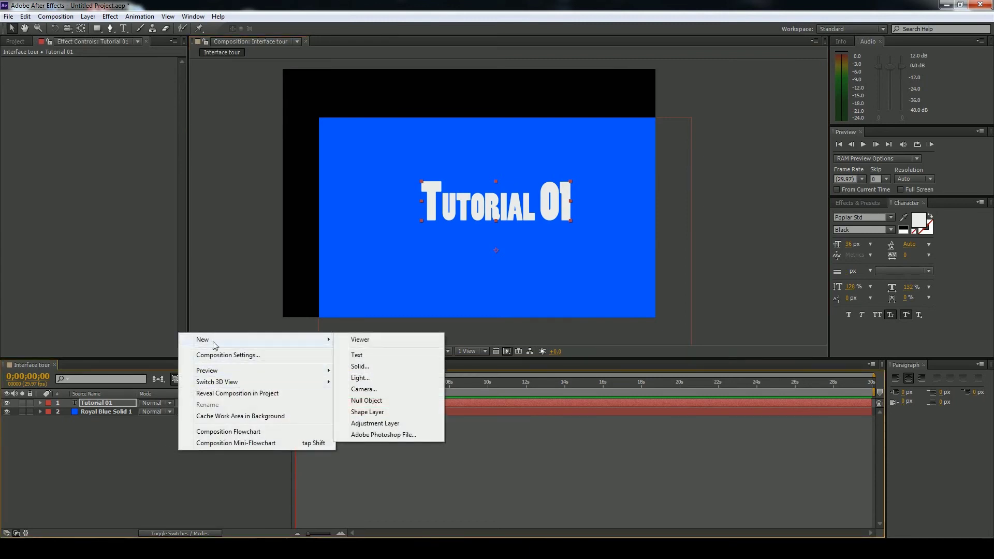
left_click(375, 423)
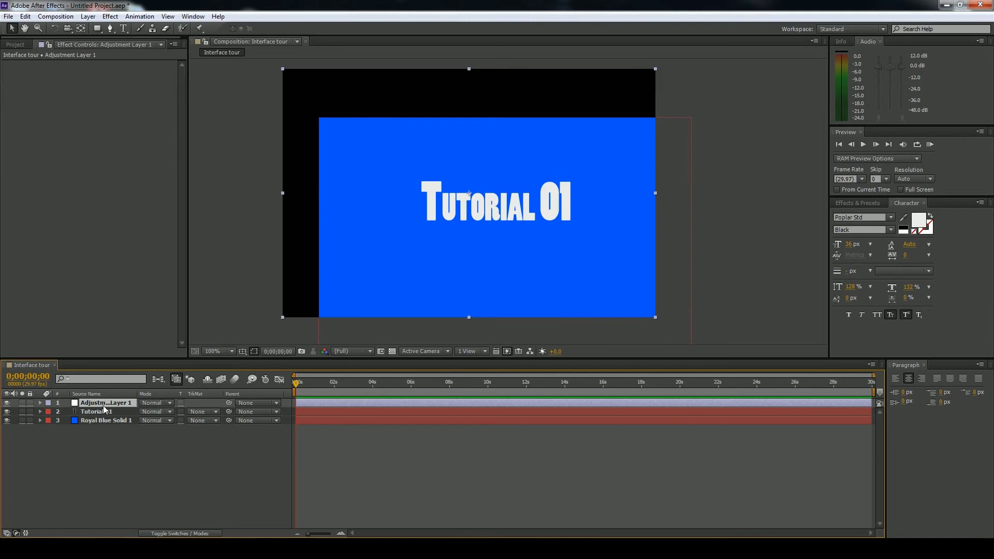
- Apply the Turbulent Displace distortion effect to the adjustment layer
right_click(85, 179)
mouse_move(140, 238)
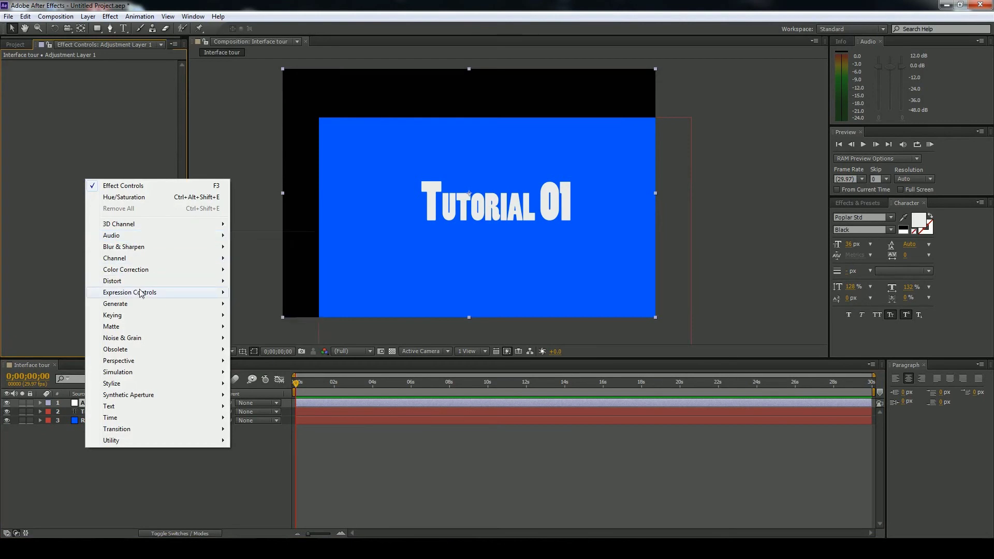
mouse_move(141, 293)
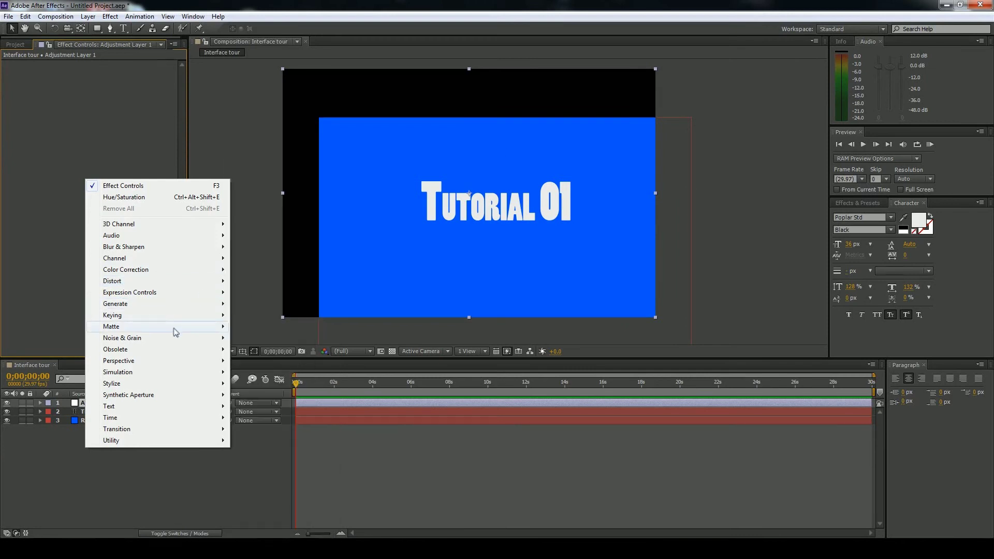
mouse_move(163, 342)
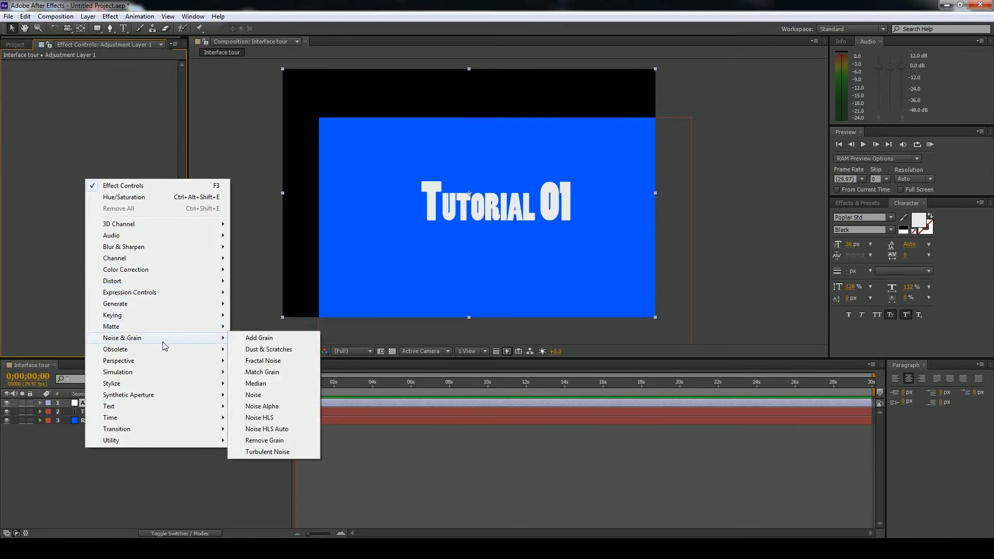
mouse_move(128, 278)
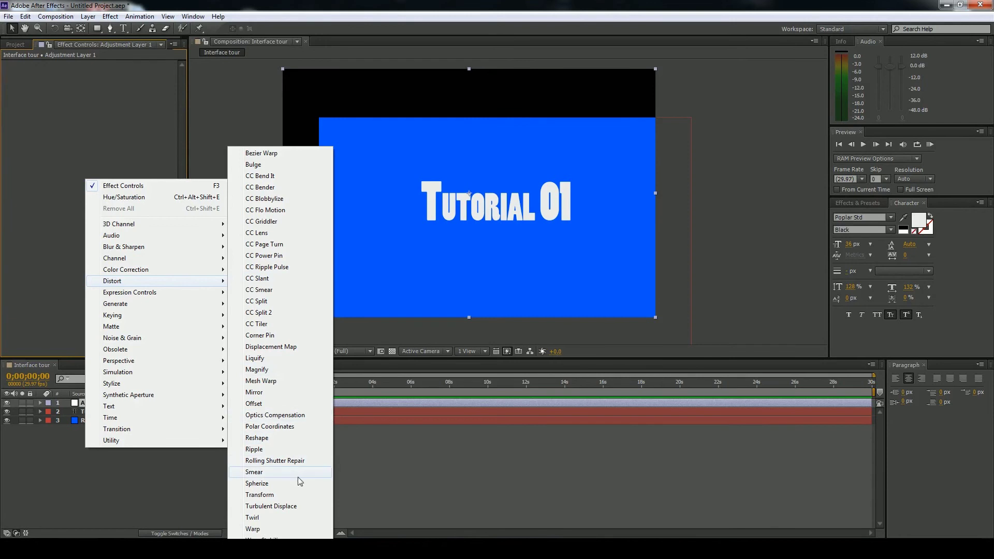
left_click(285, 507)
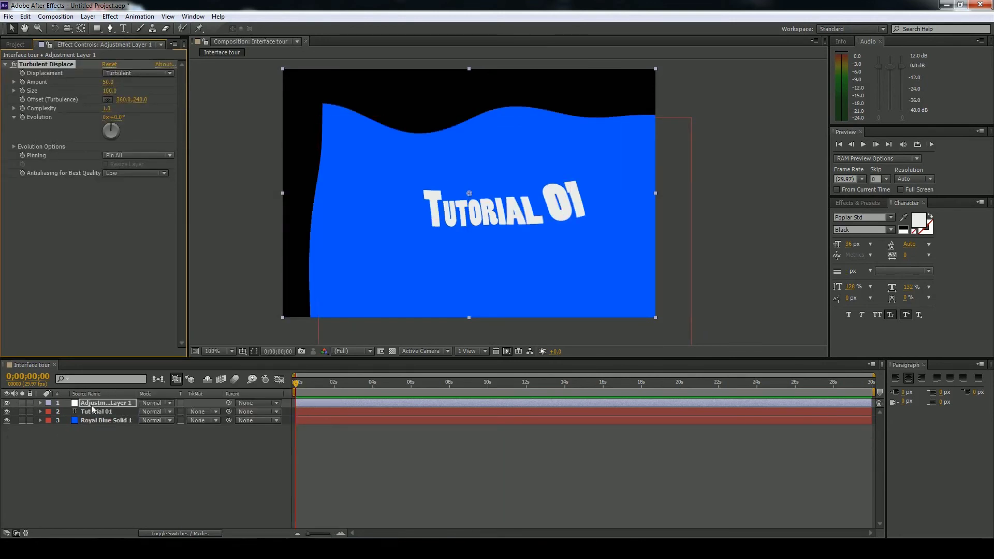
- Try the adjustment layer beneath the Tutorial 01 text layer and return it to the top of the layer stack
left_click_drag(97, 405, 98, 417)
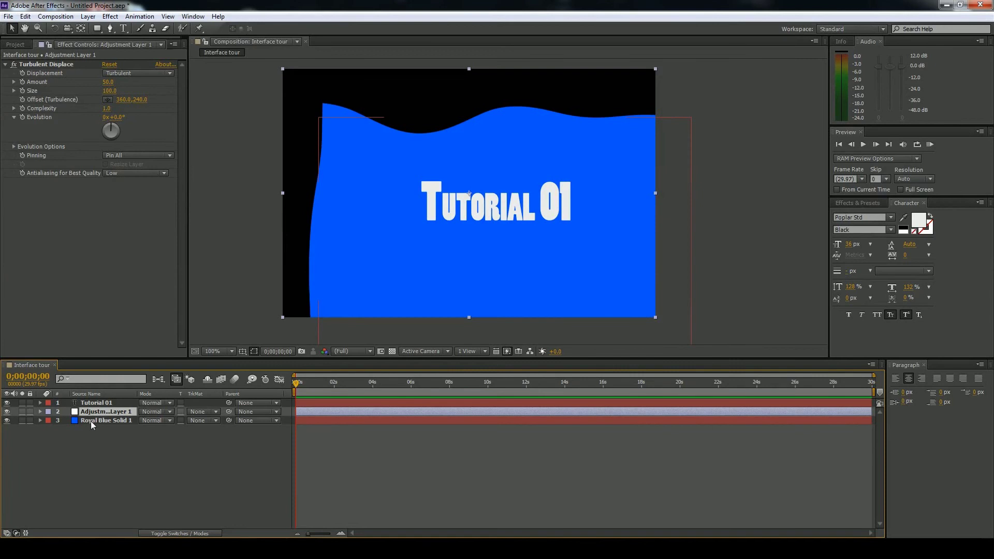
left_click_drag(99, 412, 99, 399)
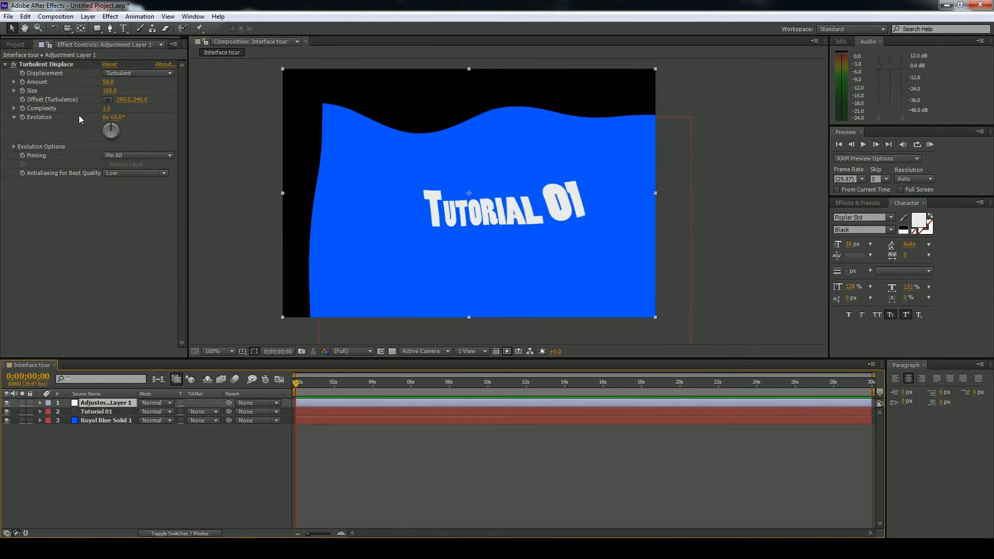
left_click(37, 155)
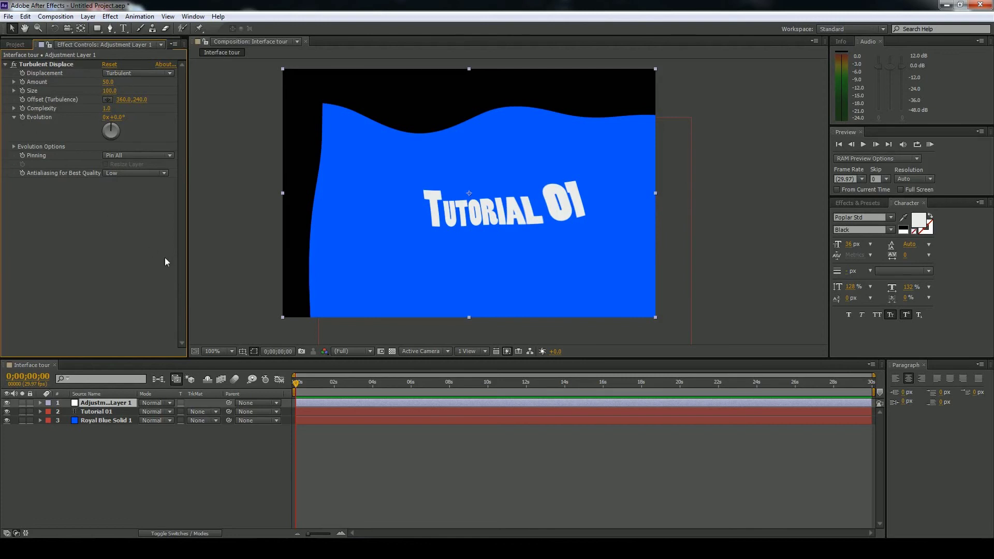
- Keyframe Turbulent Displace's Amount at 0 s, set it to 1481 at 16 s, and return the playhead to the first frame
left_click(24, 83)
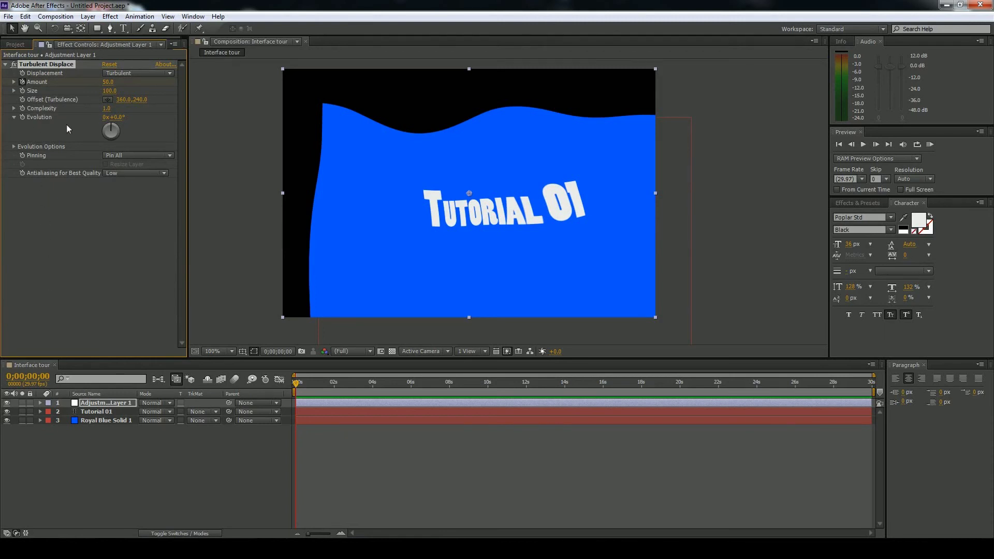
key("u")
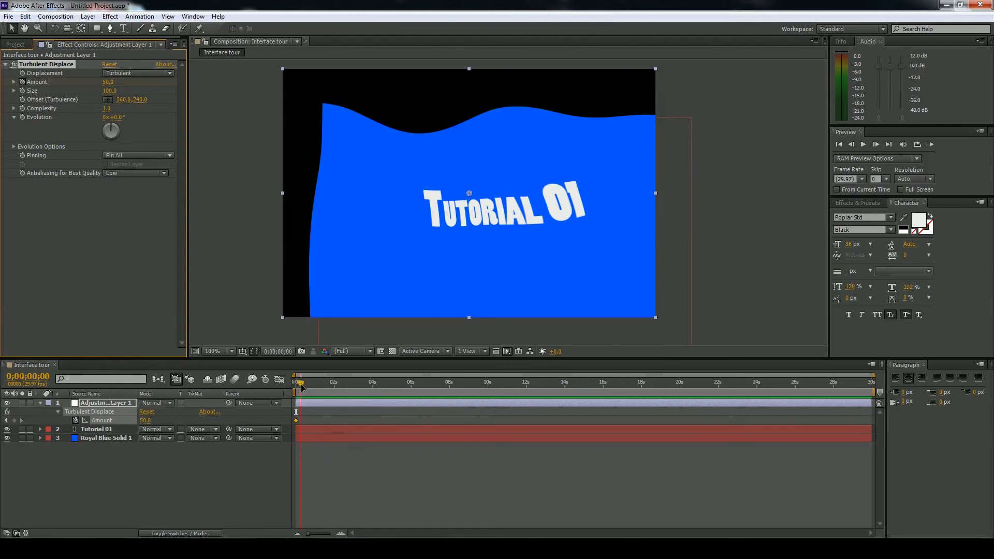
left_click(594, 379)
left_click_drag(594, 379, 604, 380)
left_click_drag(147, 420, 783, 368)
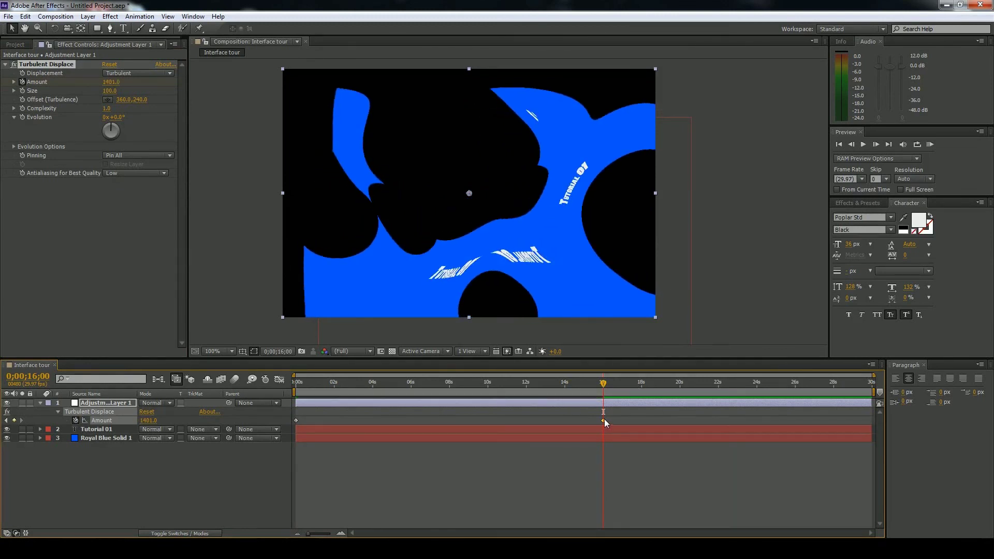
left_click_drag(604, 383, 310, 441)
left_click_drag(307, 383, 296, 383)
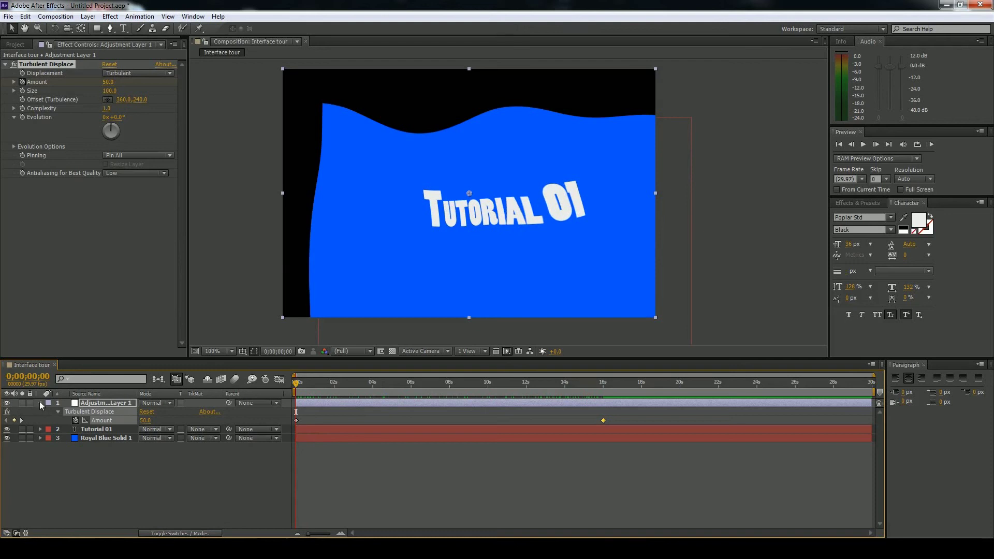
- Collapse the adjustment layer's properties, expand the Tutorial 01 layer's Transform properties and try out its Opacity, ending at 100%
left_click(40, 403)
left_click(40, 413)
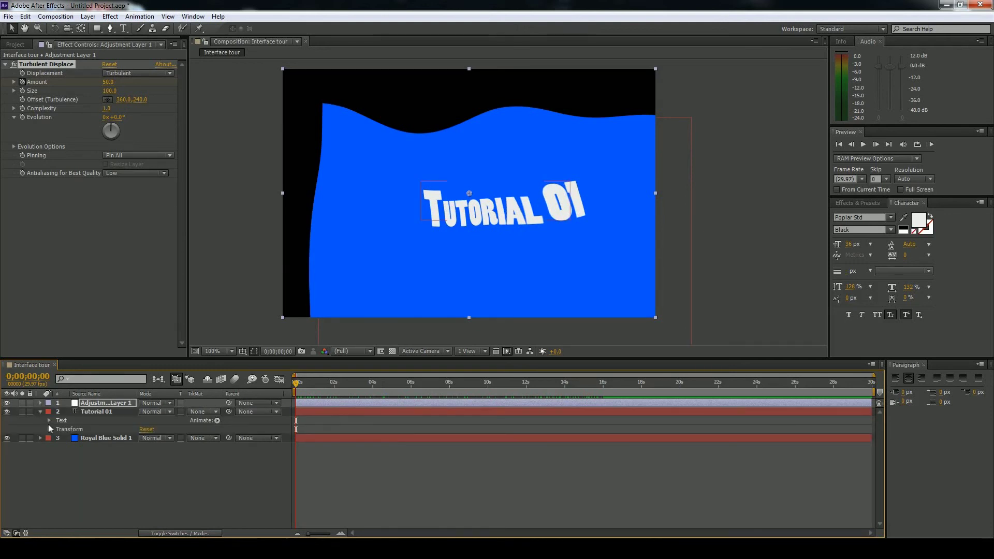
left_click(41, 411)
left_click(41, 412)
left_click(49, 431)
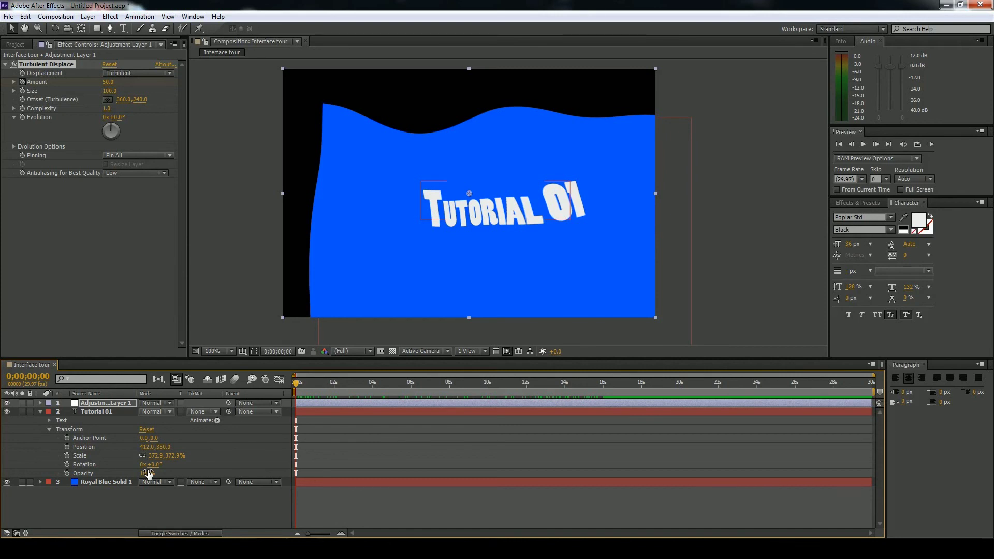
left_click_drag(148, 474, 178, 488)
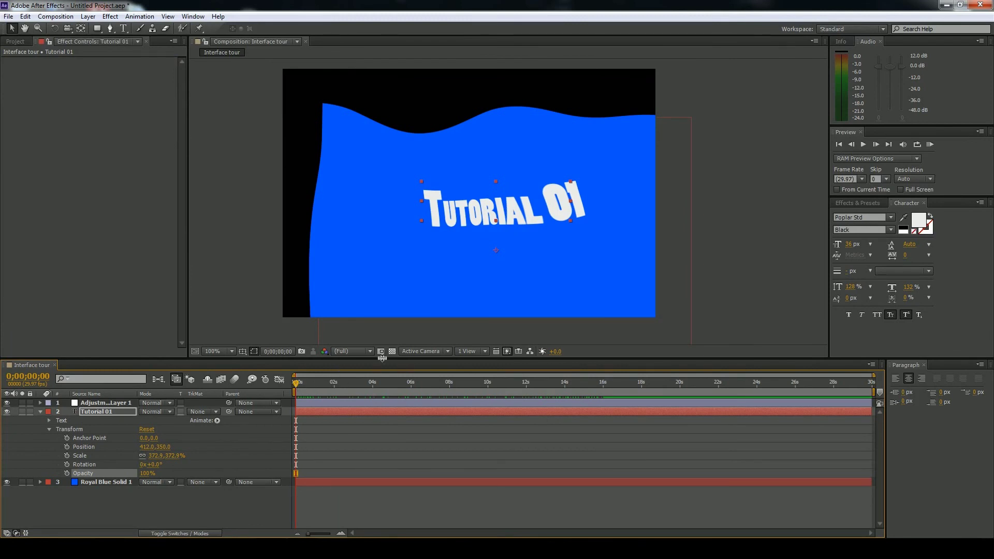
- Review the displacement animation by scrubbing the timeline and running a RAM preview, ending with the playhead at 0;00;09;10
mouse_move(321, 382)
left_mouse_down()
mouse_move(528, 383)
mouse_move(272, 387)
left_mouse_up()
left_click_drag(666, 383, 296, 418)
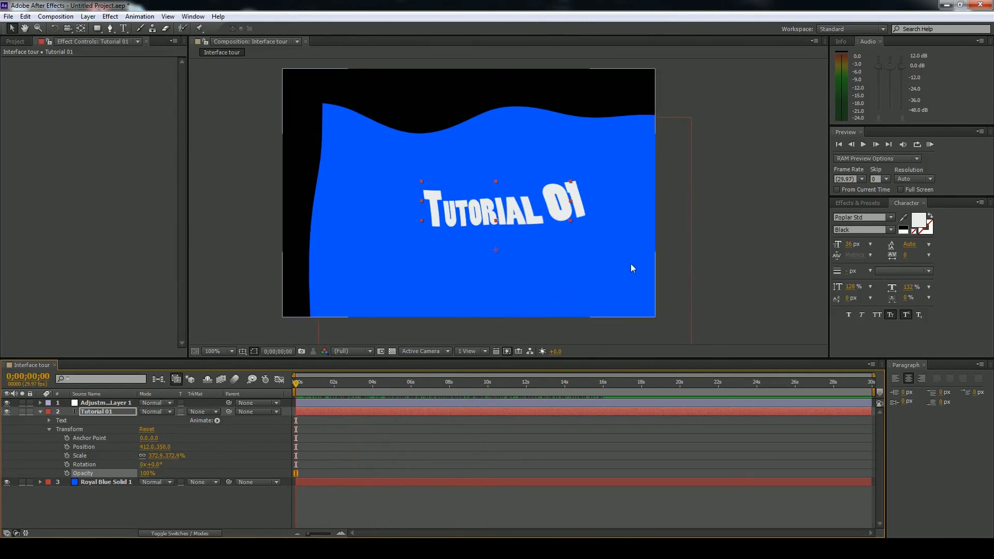
left_click(931, 146)
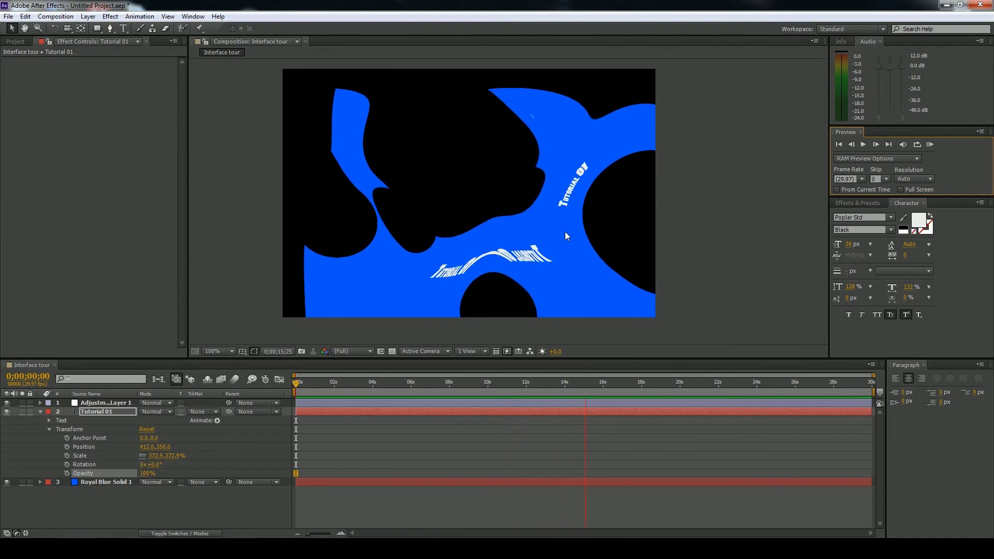
left_click(459, 265)
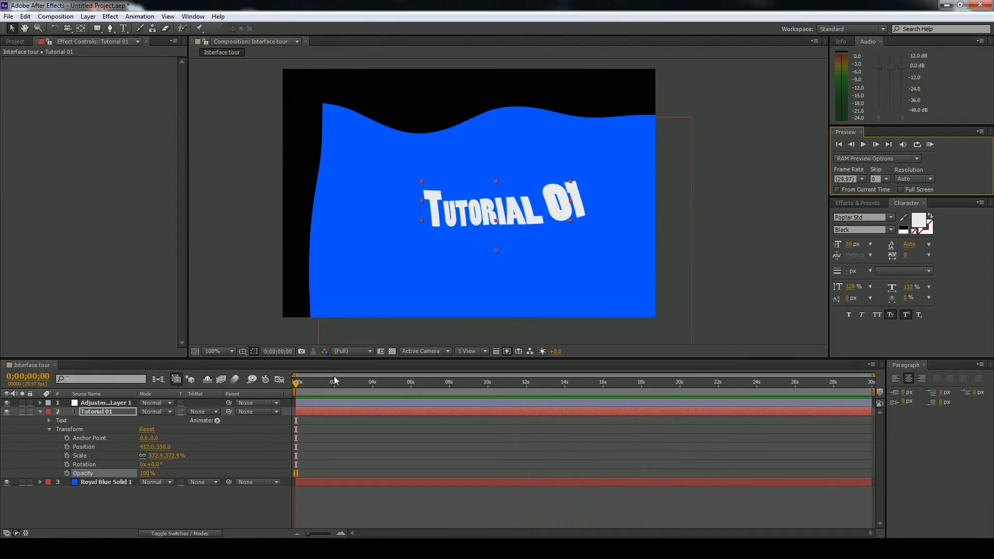
left_click_drag(296, 382, 475, 409)
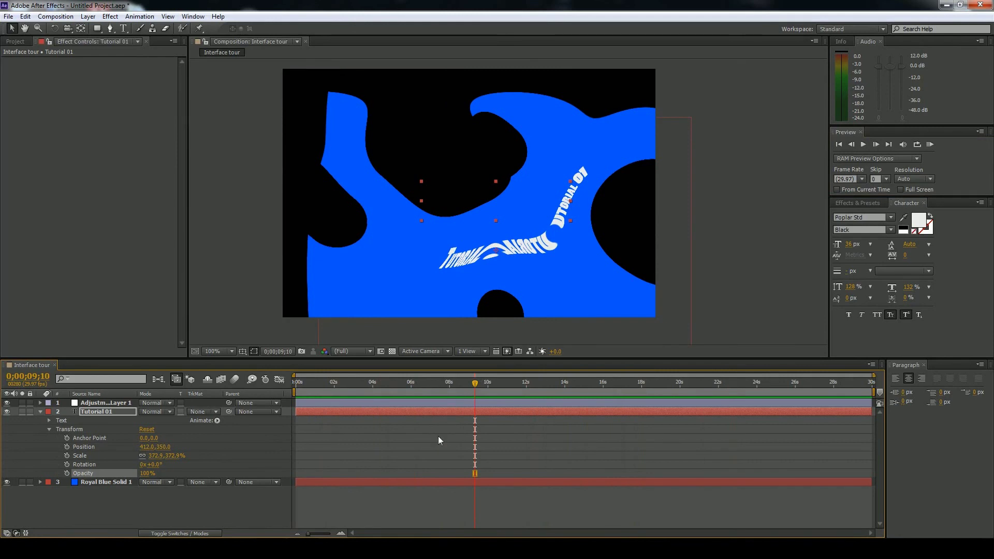